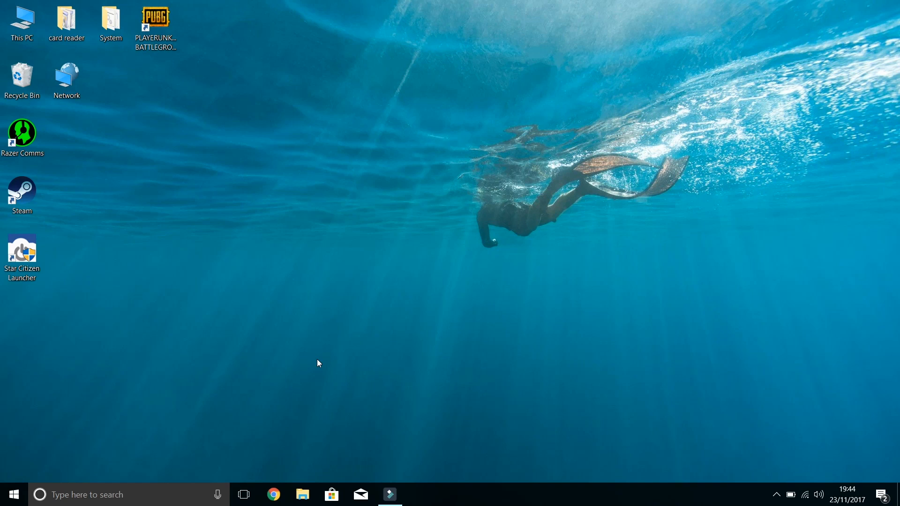
left_click(274, 495)
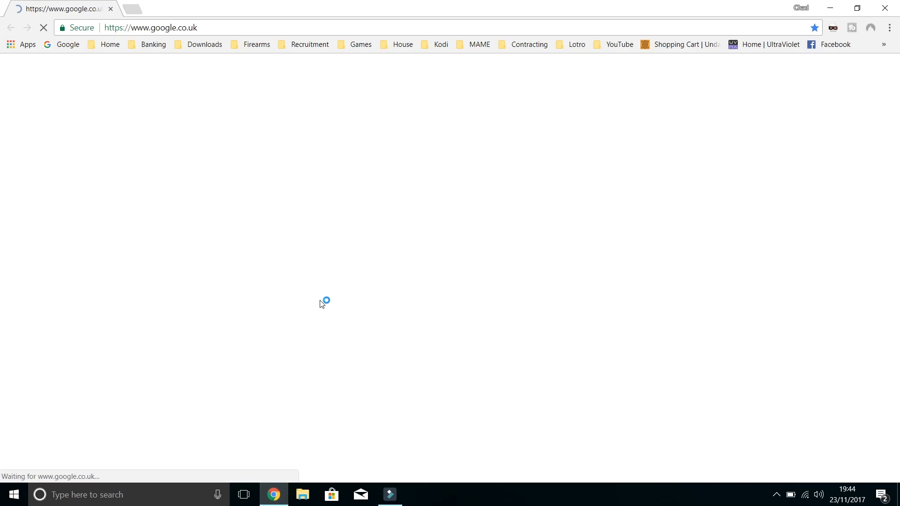
left_click(231, 27)
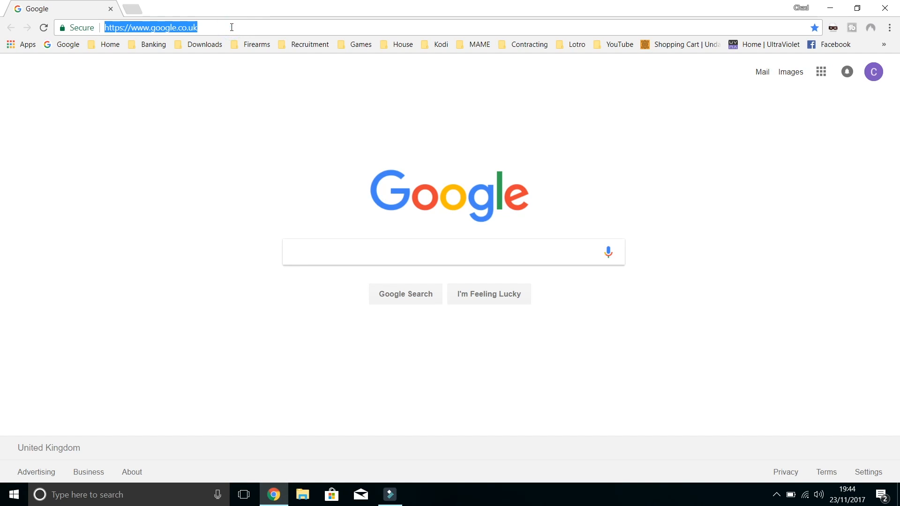
type("wl")
key("BackSpace")
key("BackSpace")
type("www")
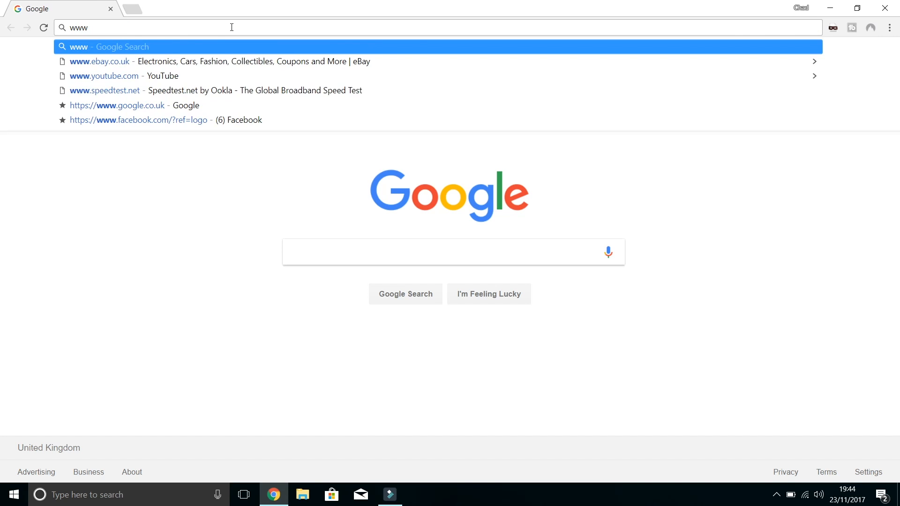
type(".hyperspi")
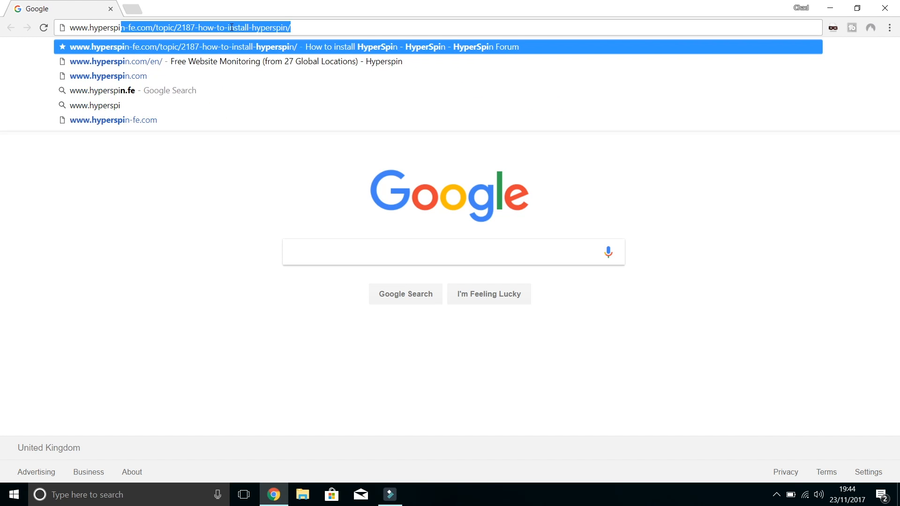
type("n.fe")
key("Return")
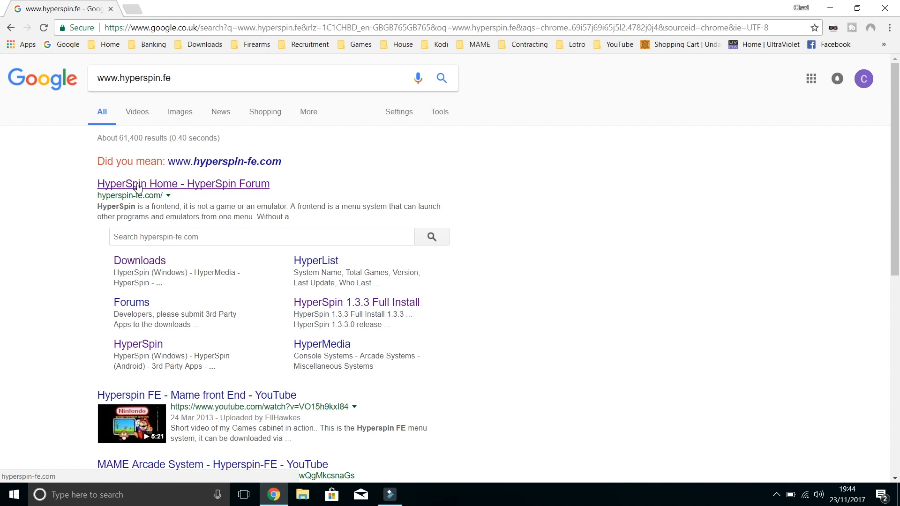
left_click(137, 183)
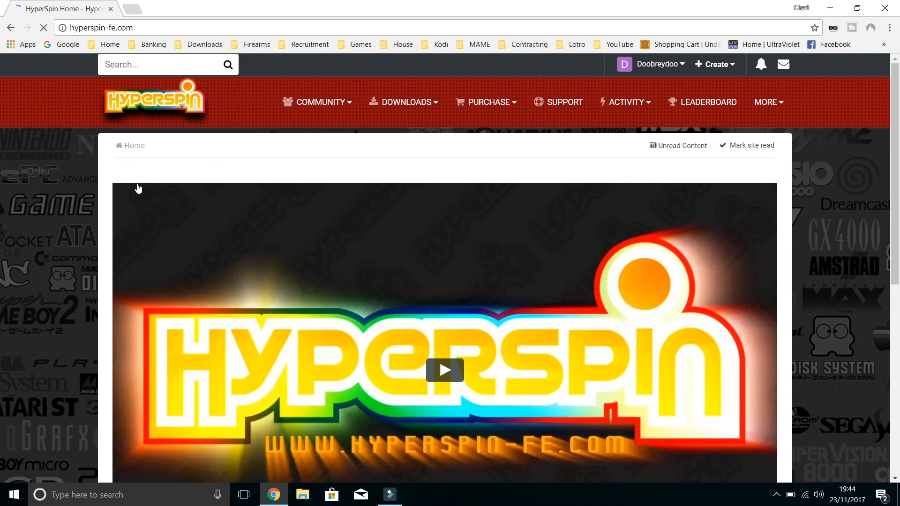
- Open the HyperSpin (Windows) category in the HyperSpin site's downloads
left_click(408, 103)
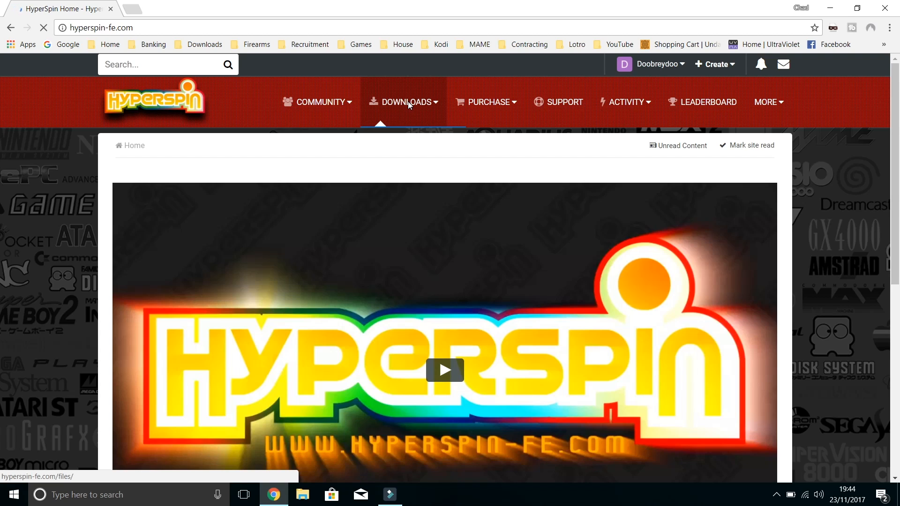
left_click(408, 101)
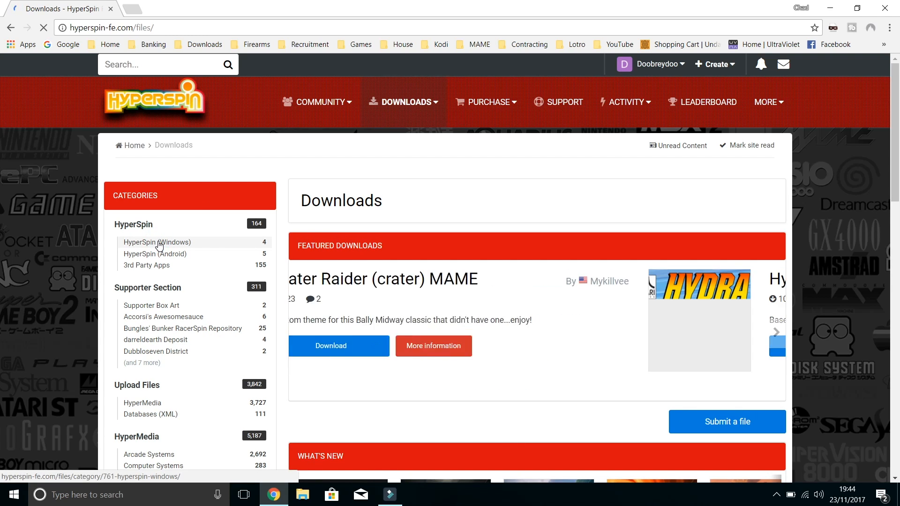
left_click(159, 242)
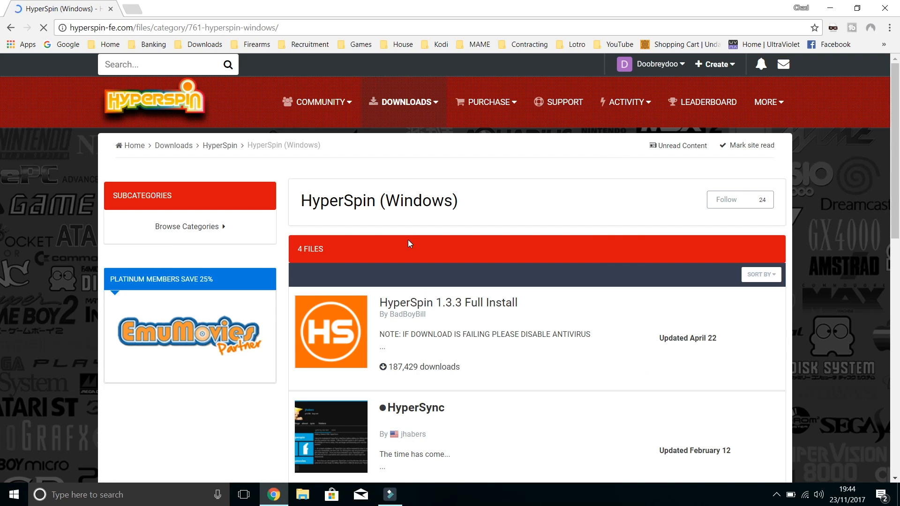
- Open the HyperSpin 1.3.3 Full Install page and download hyperspin133.zip
scroll(582, 318, "down", 3)
scroll(560, 237, "up", 1)
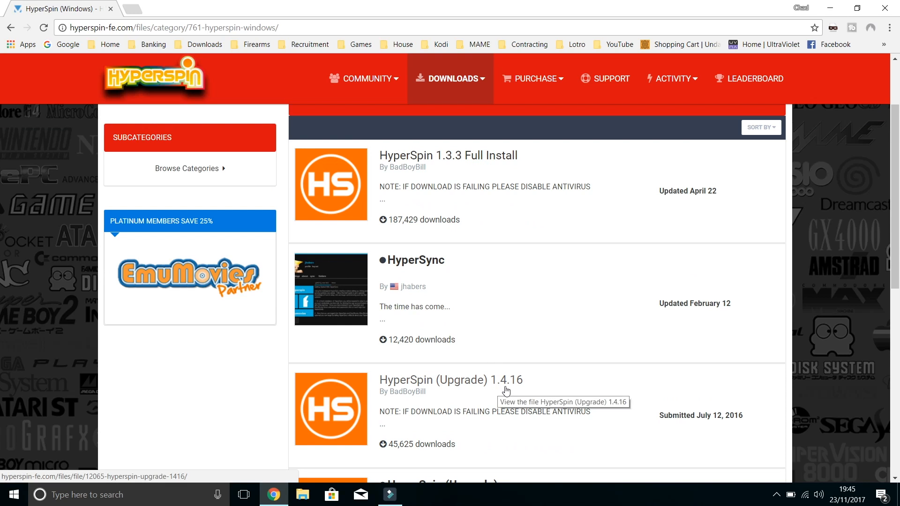
left_click(433, 159)
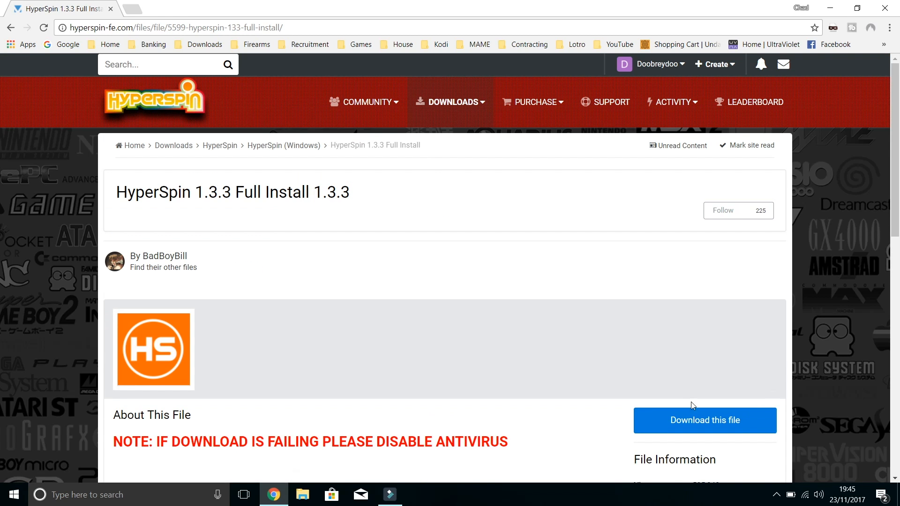
left_click(697, 419)
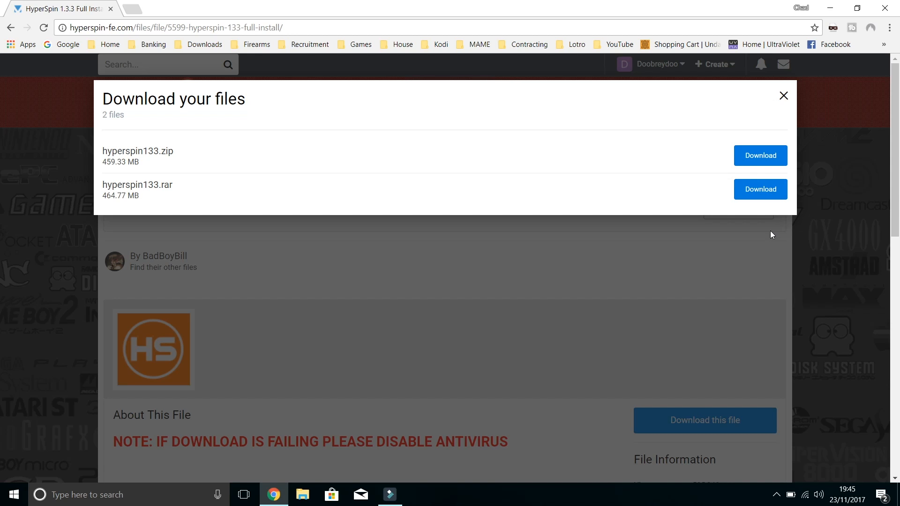
left_click(764, 153)
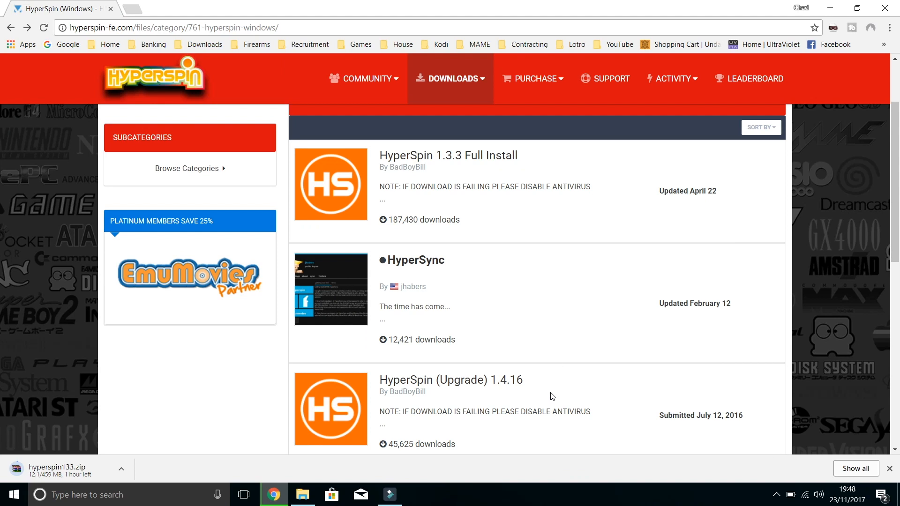
- Download HyperSpin 1.4.16 Upgrade.zip into the desktop's Hyperspin Core folder and open that folder to check the archives
scroll(552, 397, "down", 1)
scroll(553, 394, "down", 2)
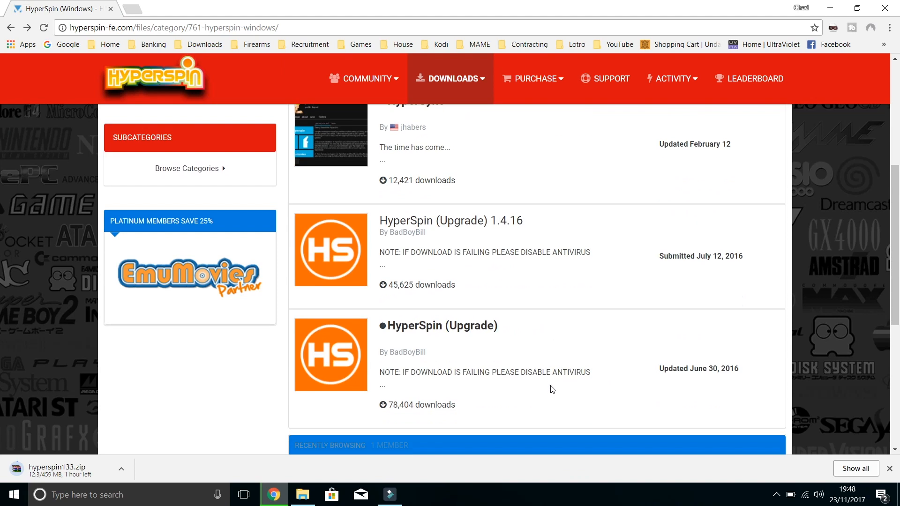
left_click(435, 224)
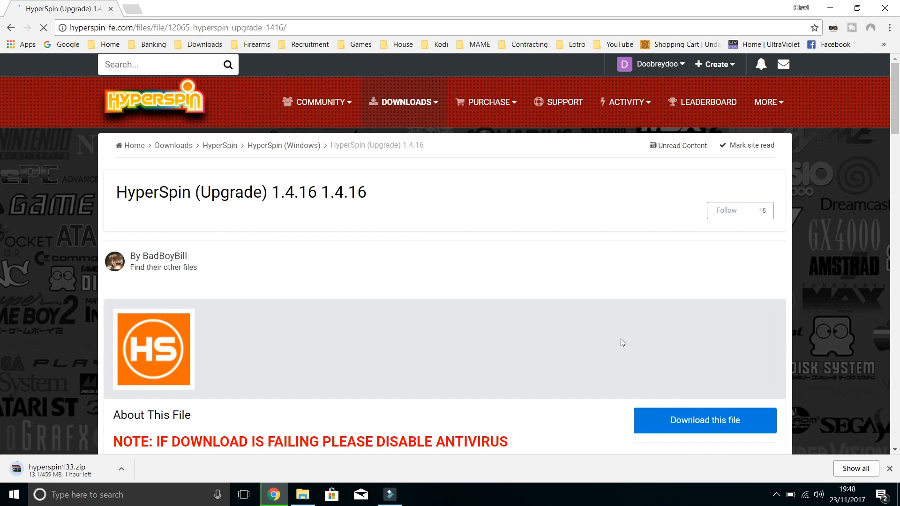
left_click(702, 421)
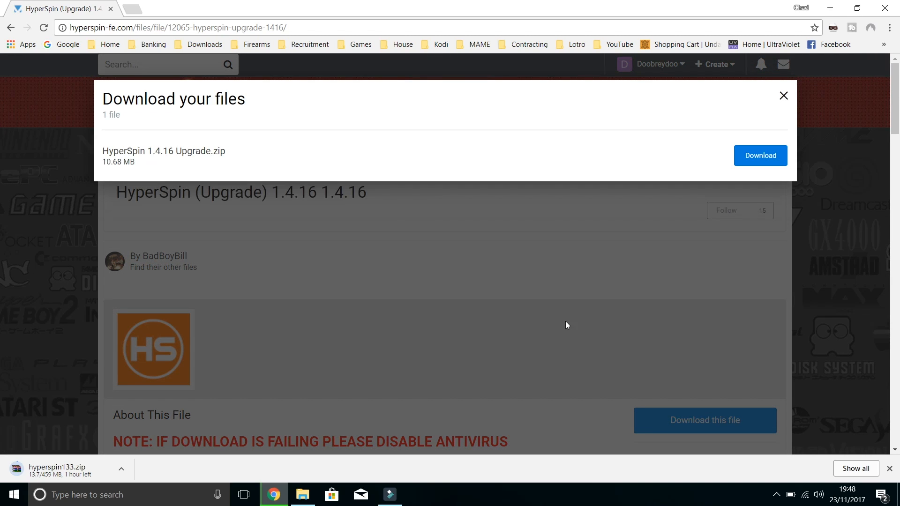
left_click(761, 156)
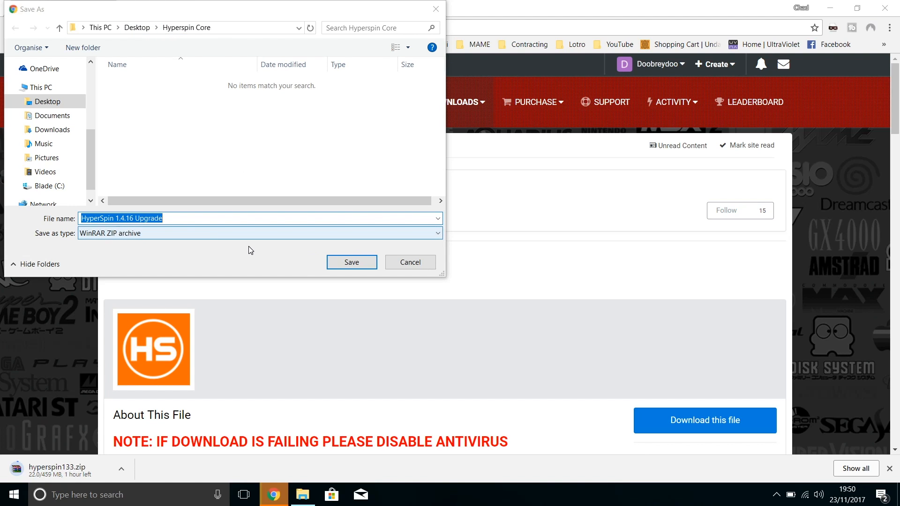
left_click(364, 264)
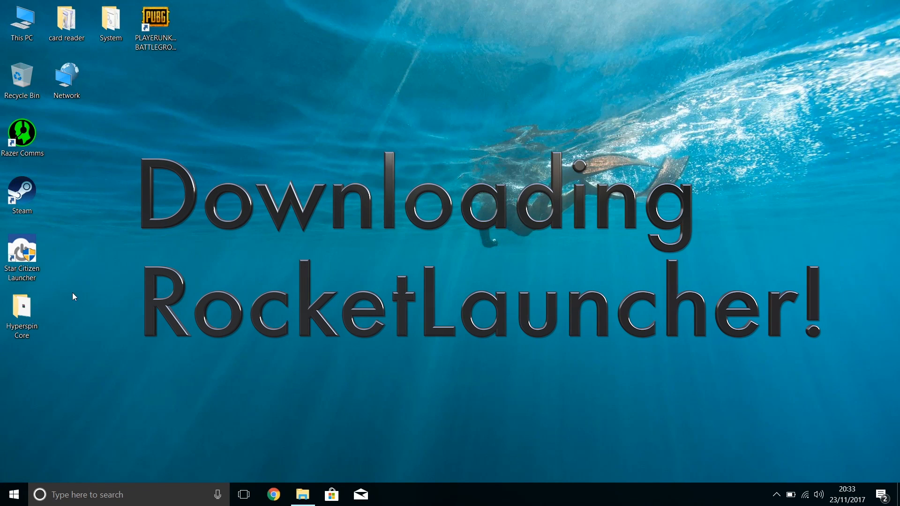
double_click(19, 313)
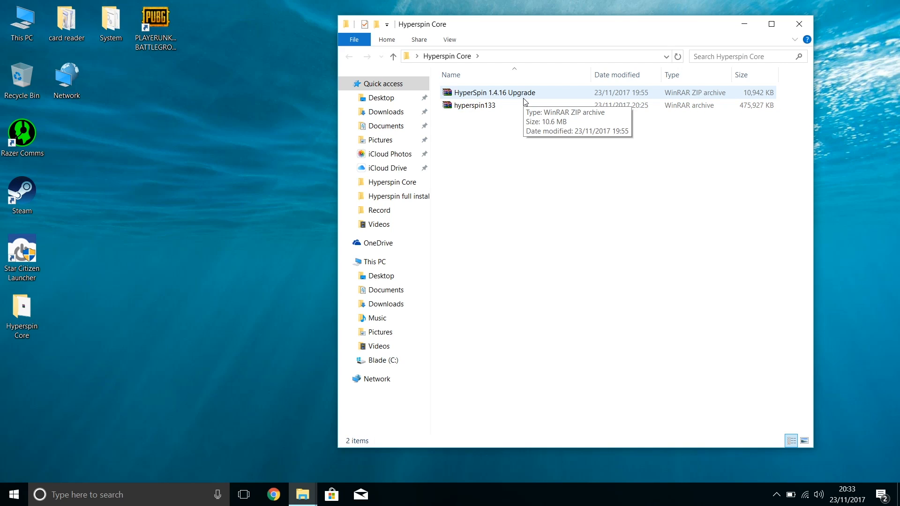
left_click(275, 498)
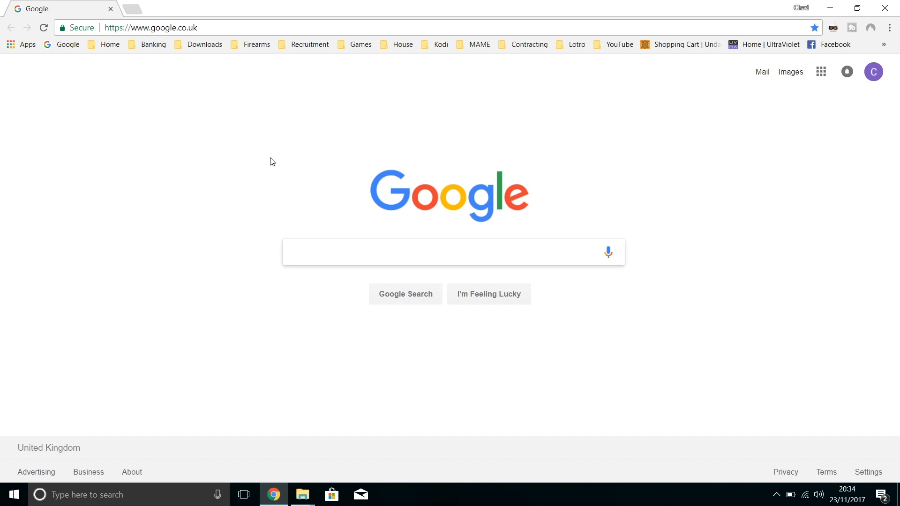
type("ocket lau")
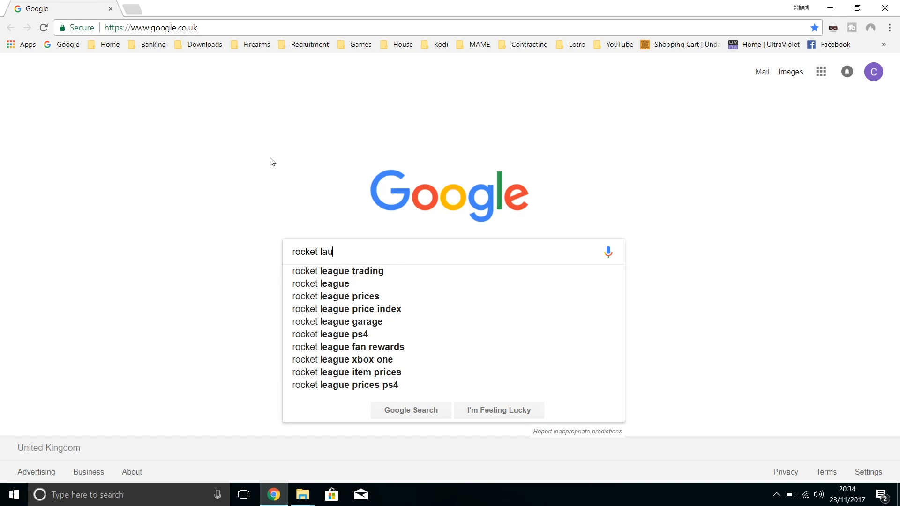
type("ncher")
key("Return")
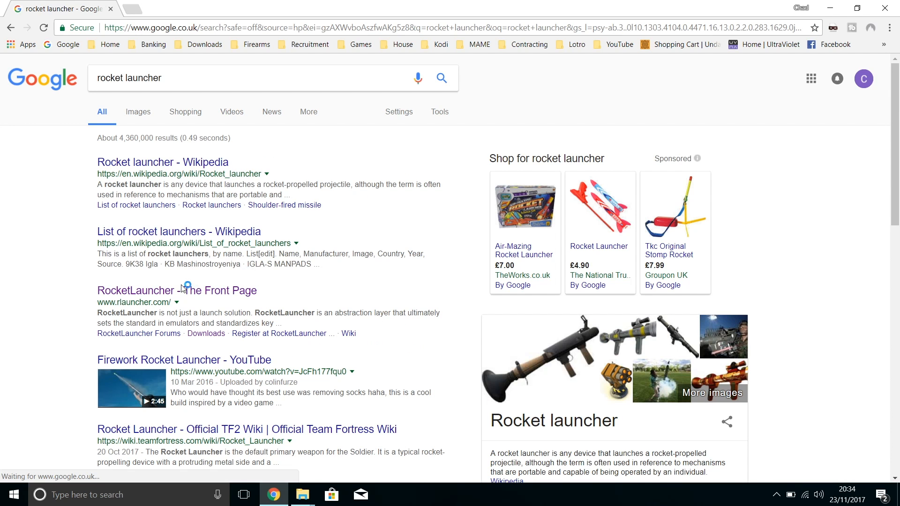
left_click(158, 291)
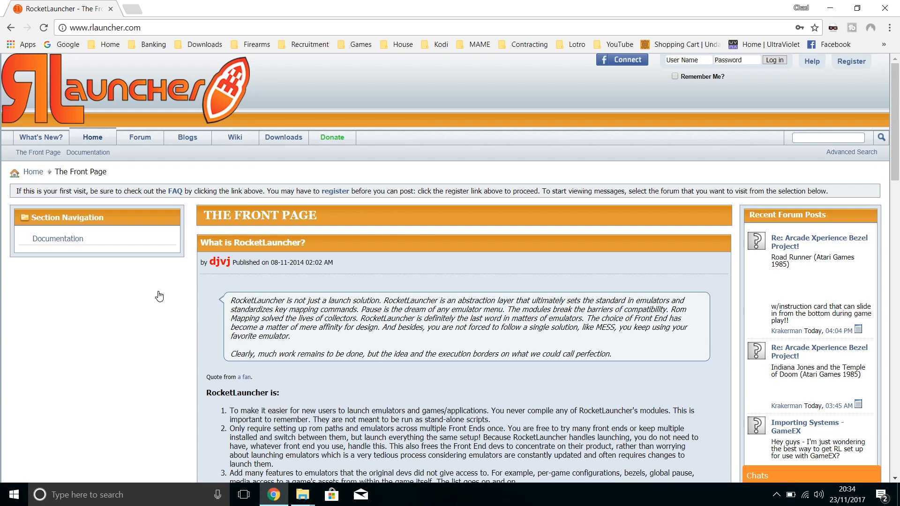
- Find RocketLauncher v1.2.0.0 (Full Install) in the site's RocketLauncher downloads category and open its mega.nz mirror to download it
left_click(288, 137)
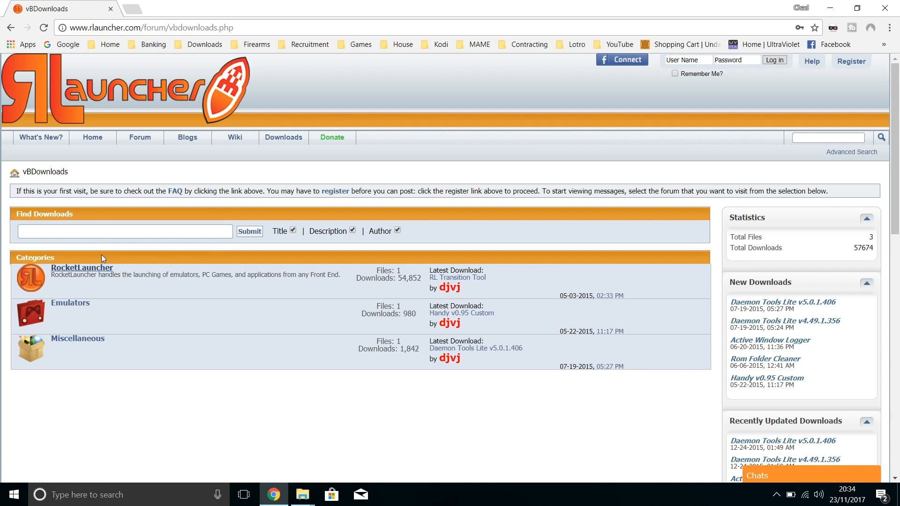
left_click(81, 270)
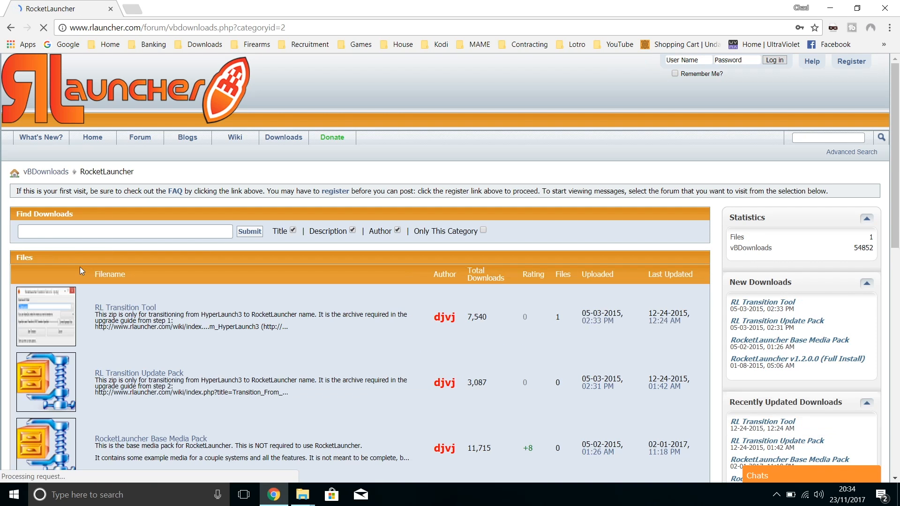
scroll(225, 313, "down", 3)
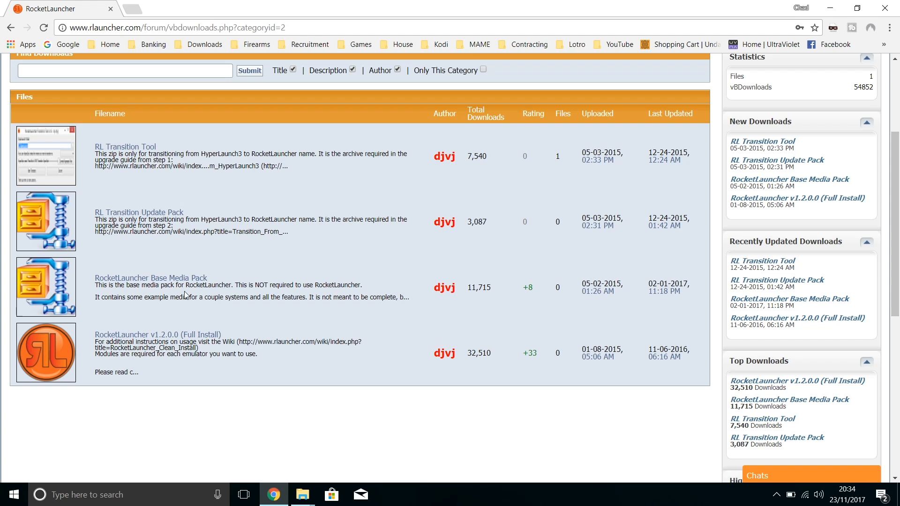
left_click(182, 336)
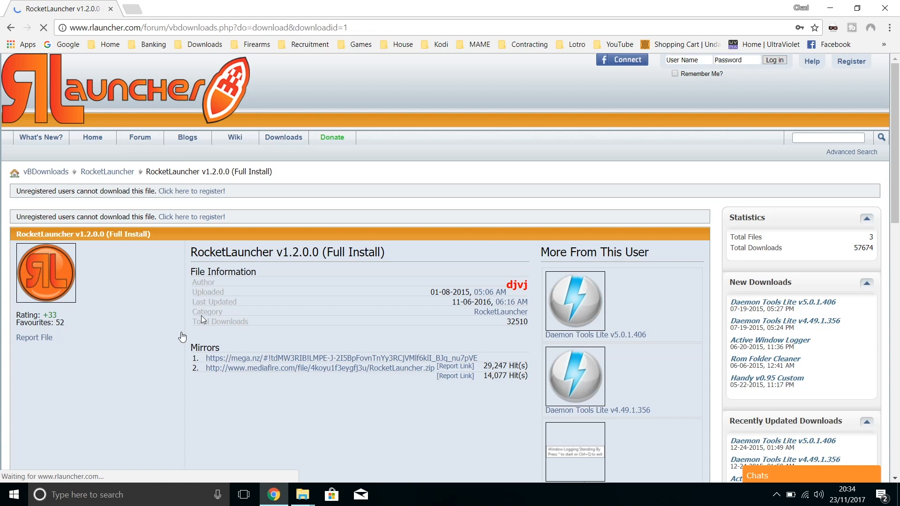
left_click(300, 358)
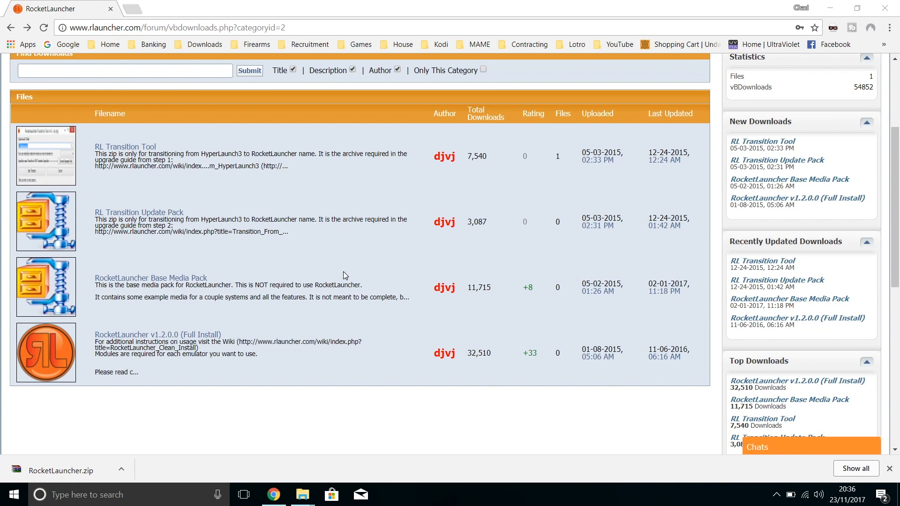
- Open the RocketLauncher Base Media Pack entry and download the pack from its mega.nz mirror
left_click(180, 278)
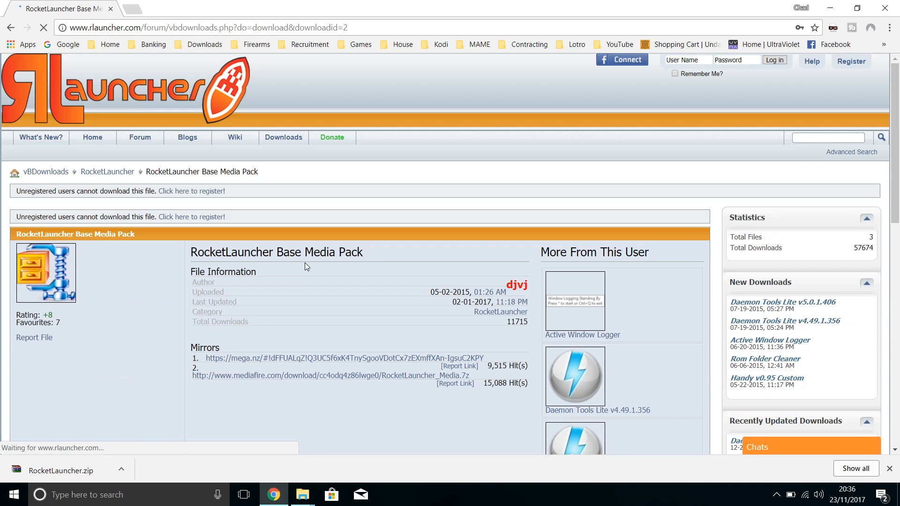
left_click(280, 359)
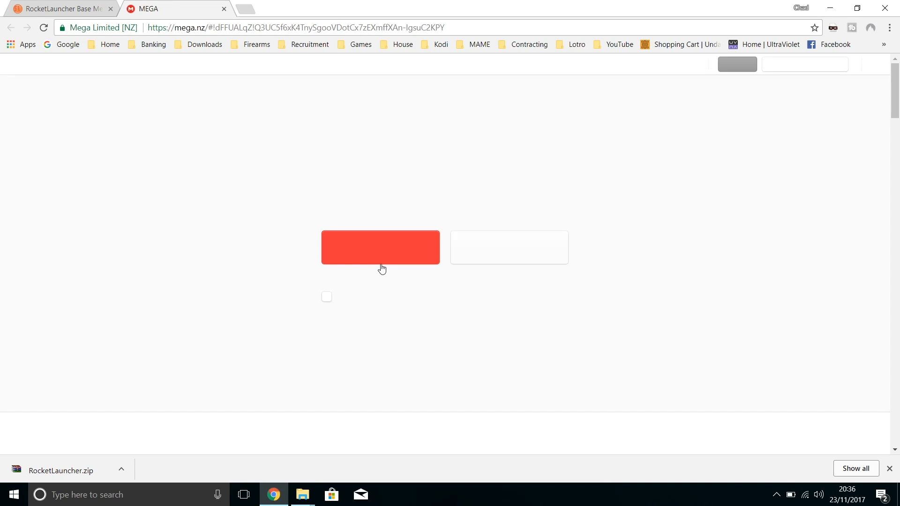
left_click(389, 253)
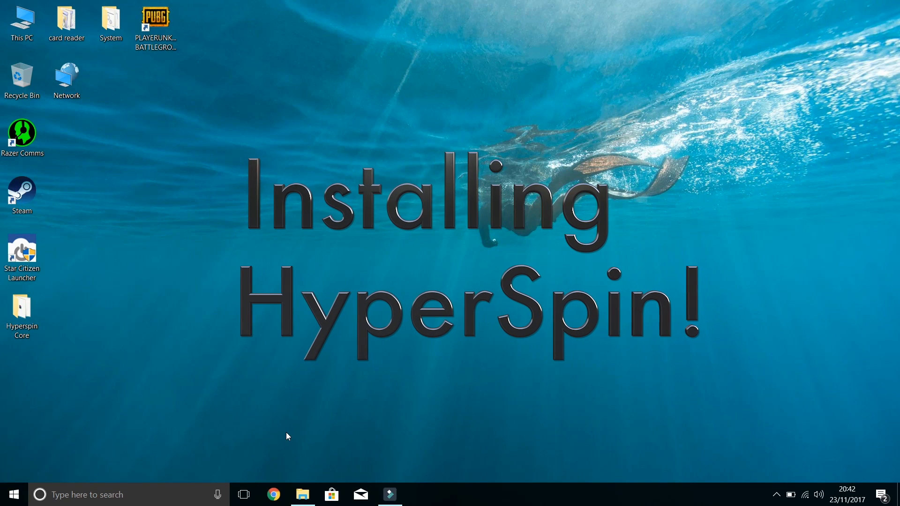
- Open the Hyperspin Core folder from the desktop, narrow its window and move it aside to free desktop space
double_click(23, 305)
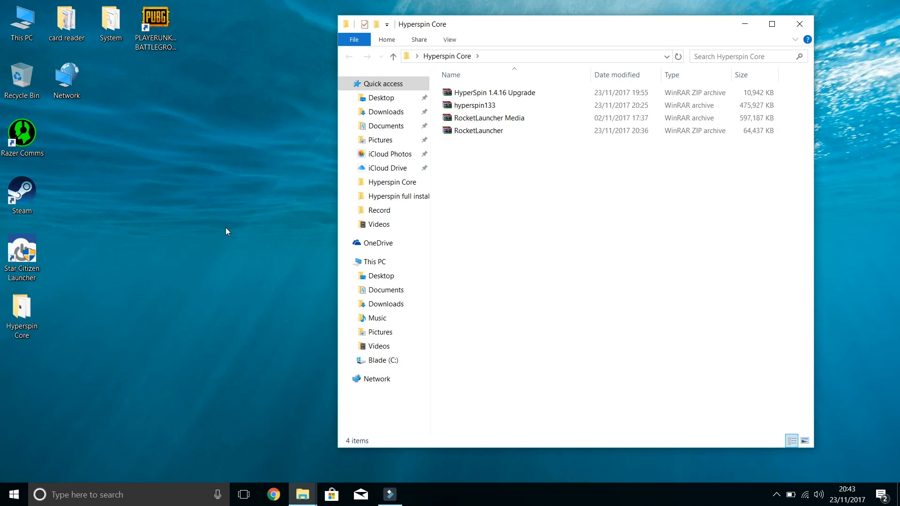
left_click_drag(336, 180, 453, 198)
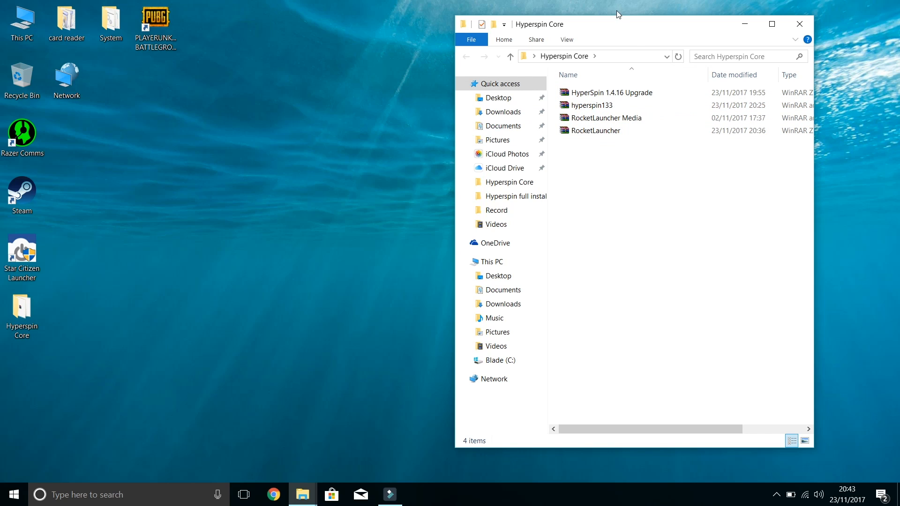
left_click_drag(609, 30, 672, 34)
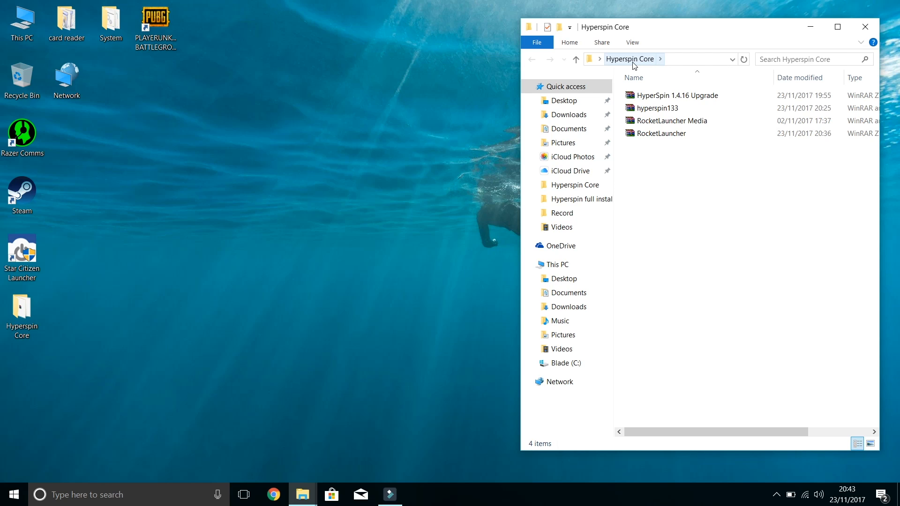
- Create a desktop folder named Hyperspin, open it and place its window beside the Hyperspin Core window
right_click(257, 98)
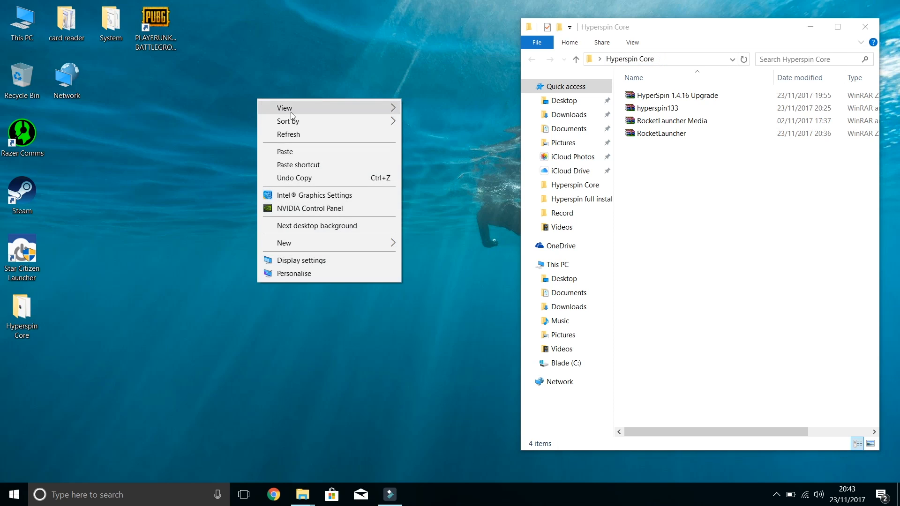
mouse_move(359, 243)
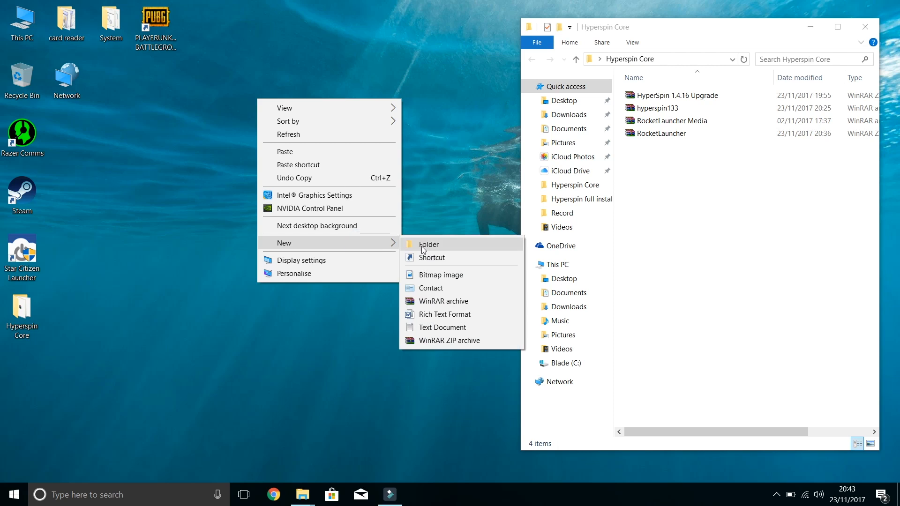
left_click(423, 246)
type("Hyperspin")
key("Return")
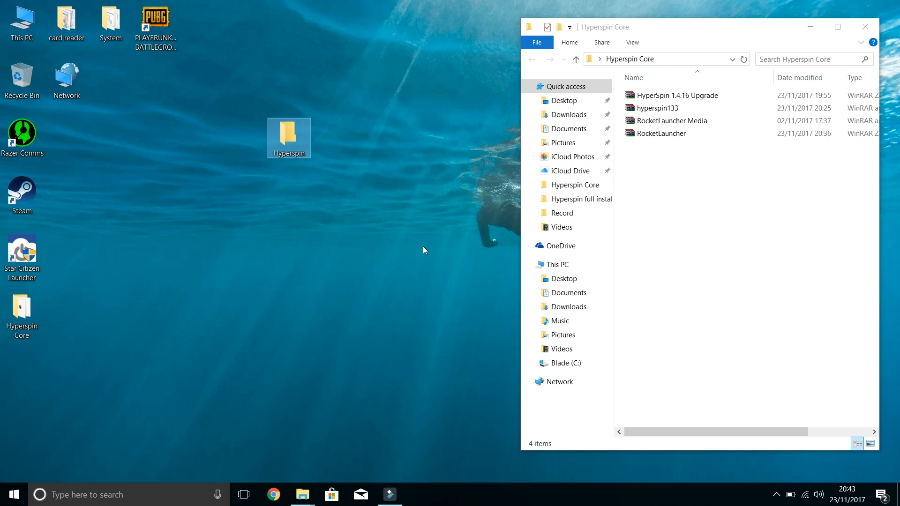
double_click(282, 125)
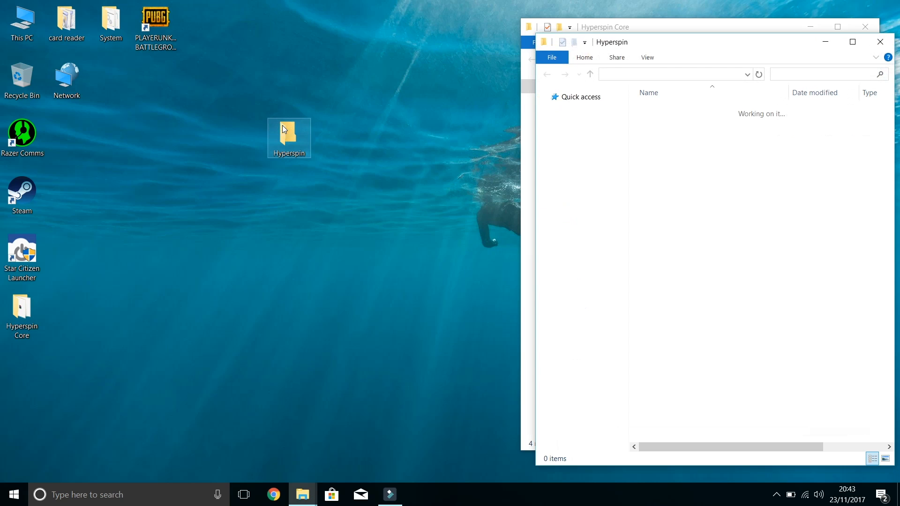
left_click_drag(678, 43, 254, 17)
- Copy the hyperspin133 archive from the Hyperspin Core folder into the Hyperspin folder
left_click_drag(661, 108, 330, 171)
left_click_drag(258, 80, 652, 207)
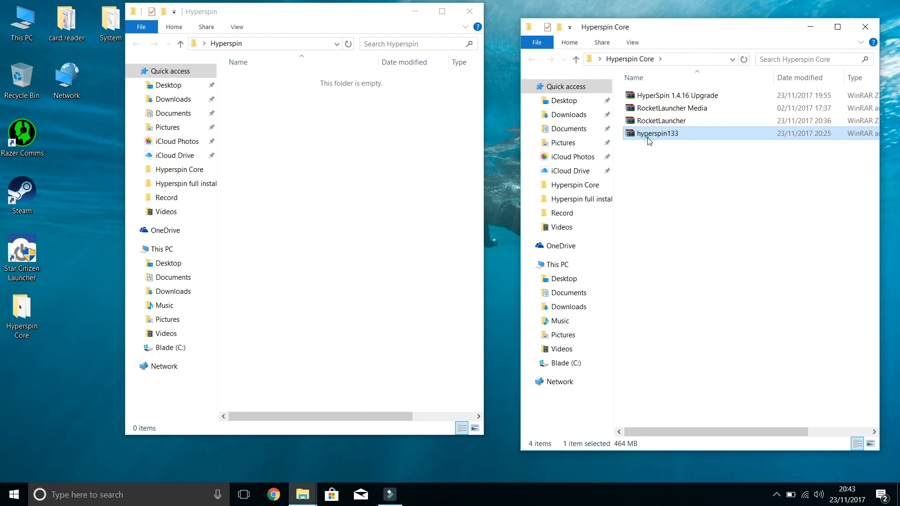
right_click(649, 138)
left_click(682, 303)
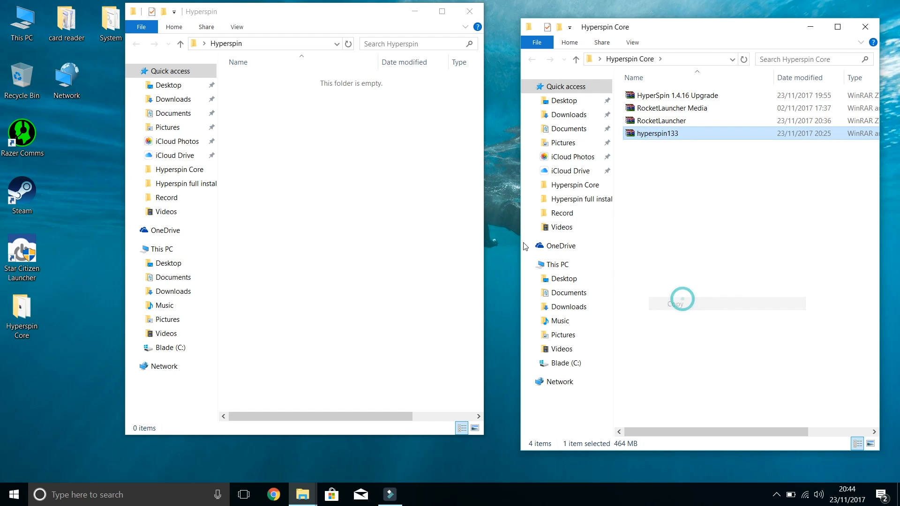
right_click(335, 177)
left_click(378, 259)
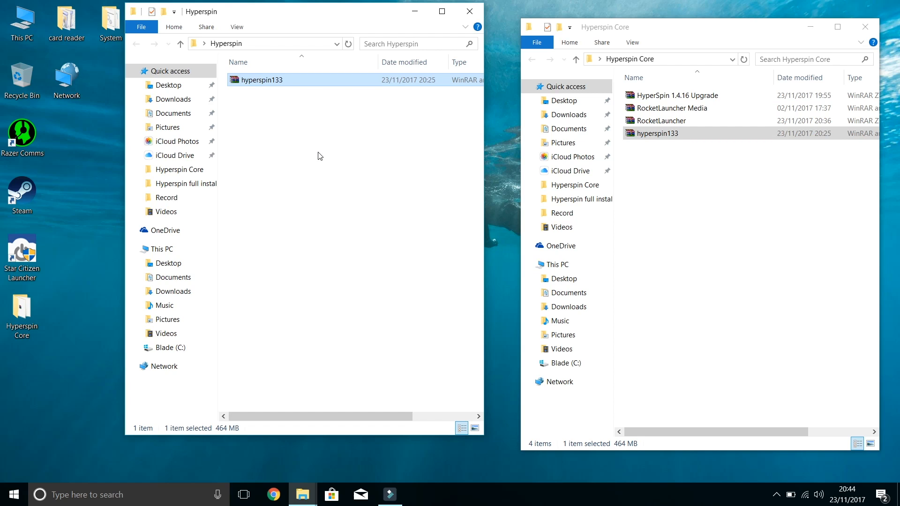
- Extract the hyperspin133 archive directly into the Hyperspin folder and move that folder's copy of the archive to the Recycle Bin
right_click(257, 82)
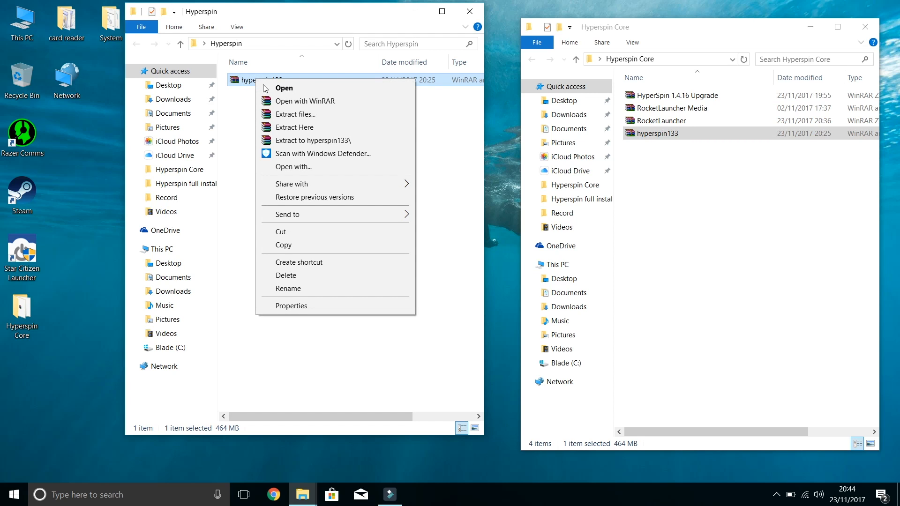
left_click(318, 128)
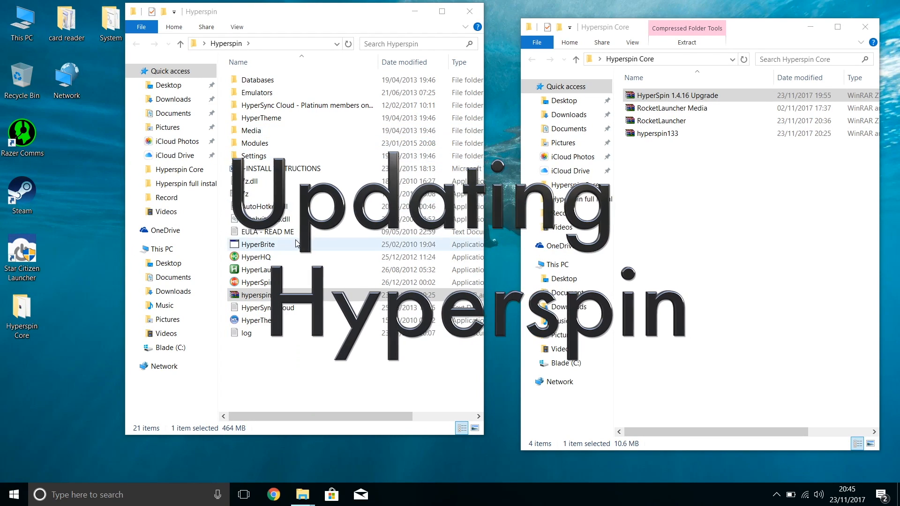
left_click_drag(677, 95, 22, 80)
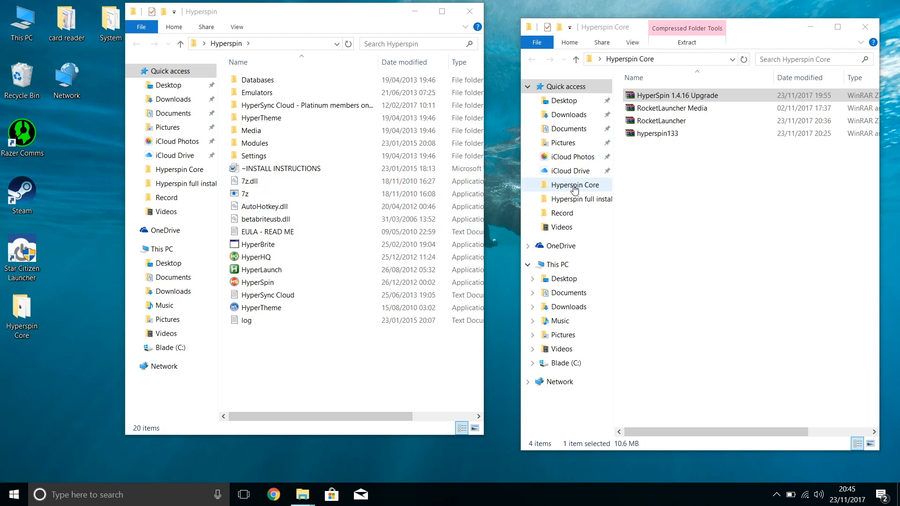
- Extract HyperSpin.exe from the HyperSpin 1.4.16 Upgrade archive into the Hyperspin folder, replacing the existing file, and close the archive
double_click(654, 96)
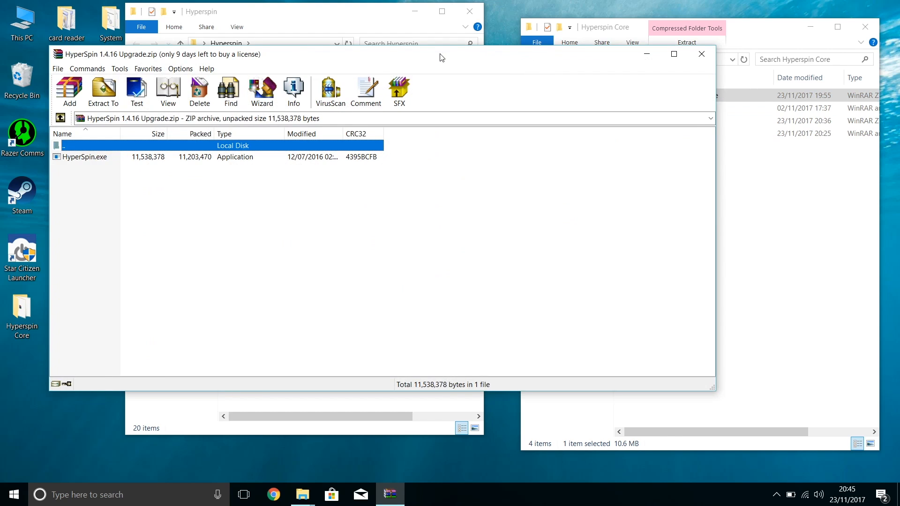
left_click_drag(431, 58, 871, 81)
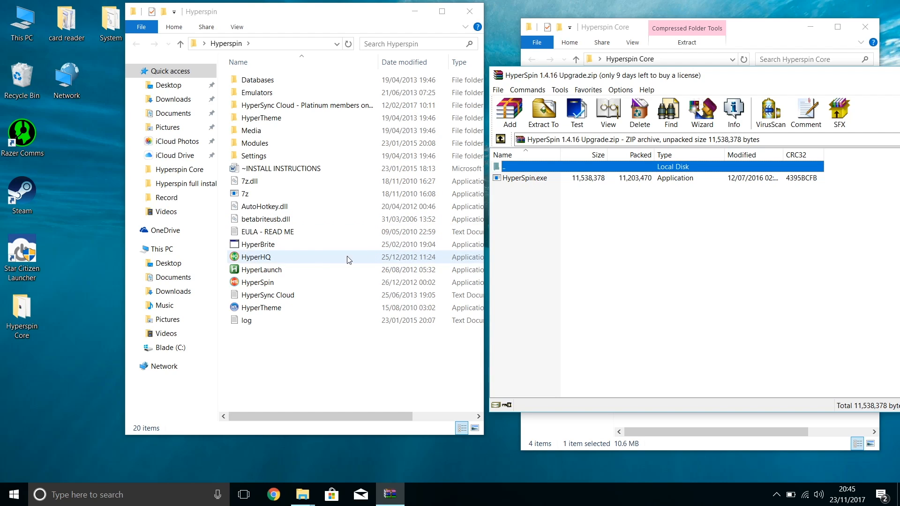
left_click_drag(539, 179, 290, 361)
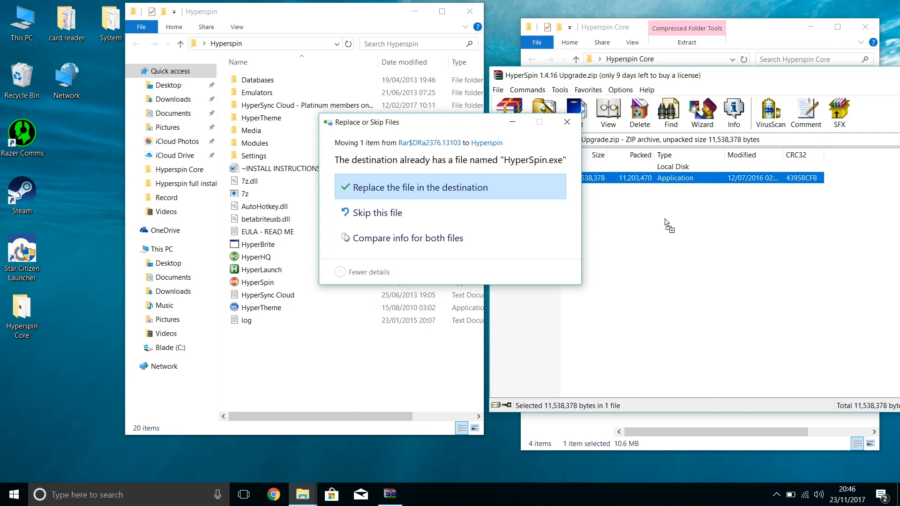
left_click(385, 189)
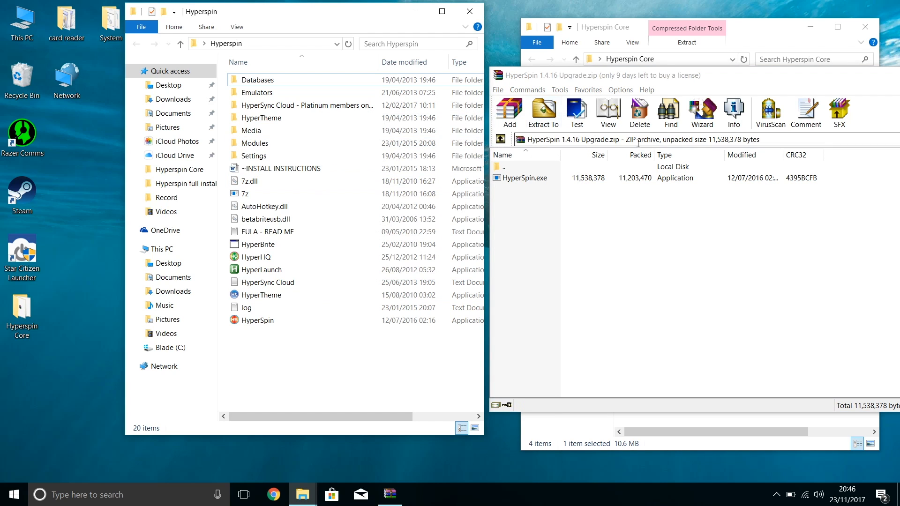
left_click_drag(767, 76, 630, 79)
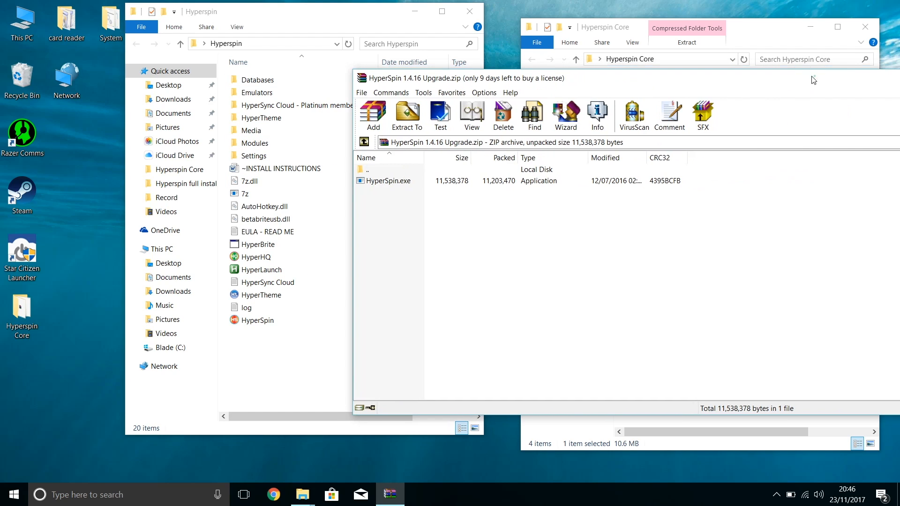
left_click(867, 101)
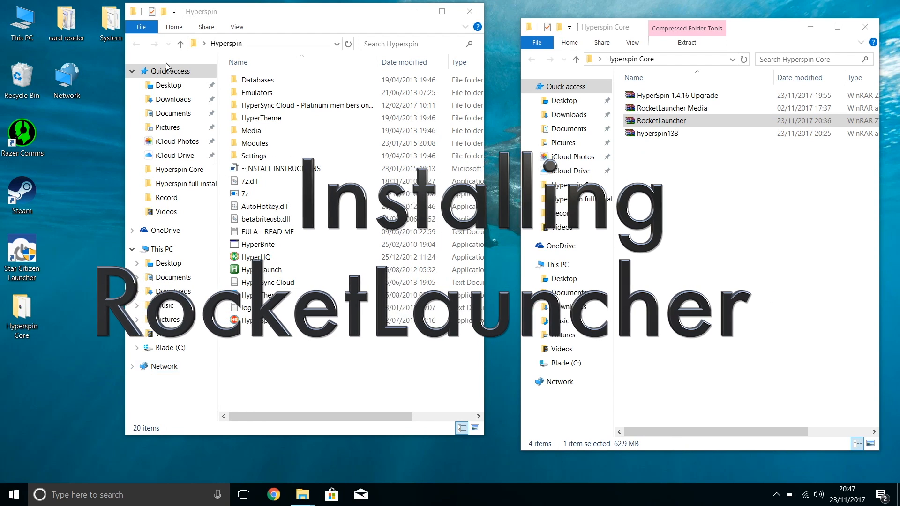
- Close the Hyperspin folder's window and move the Hyperspin folder up into the top row of desktop icons
left_click(180, 45)
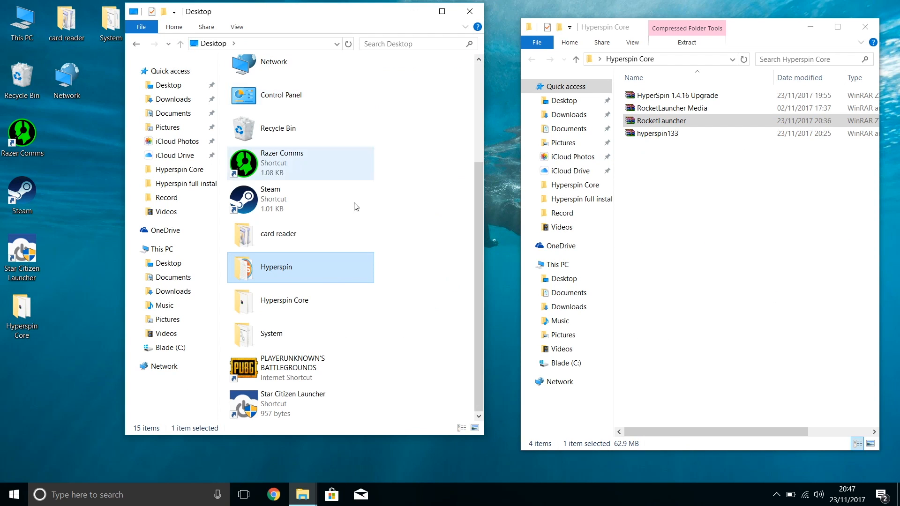
left_click(470, 11)
left_click_drag(283, 140, 248, 45)
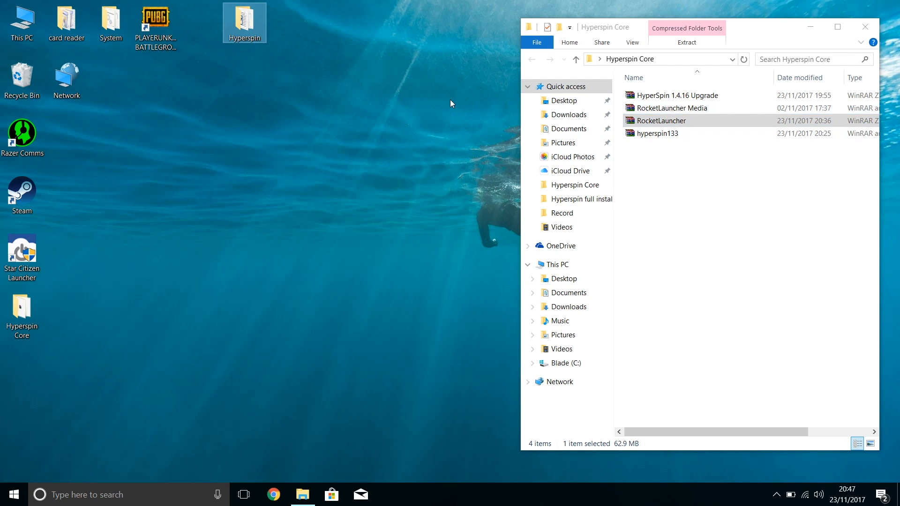
right_click(201, 106)
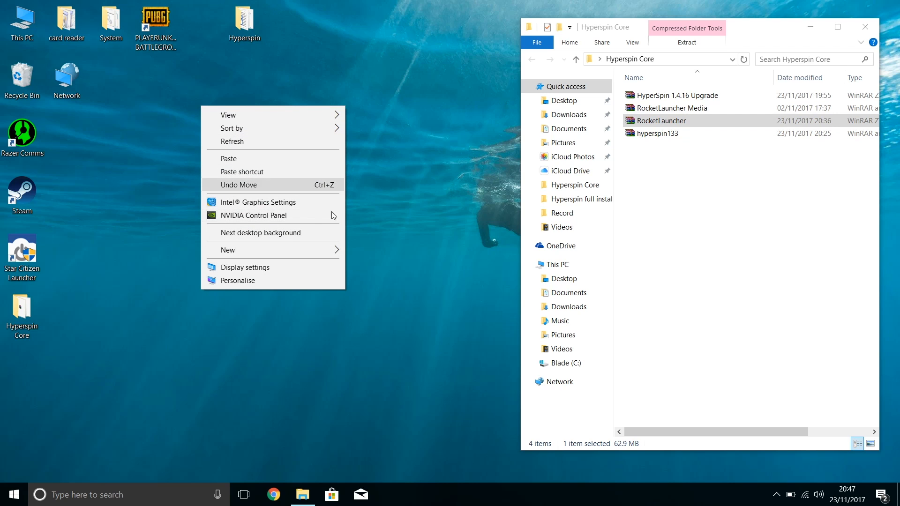
mouse_move(323, 254)
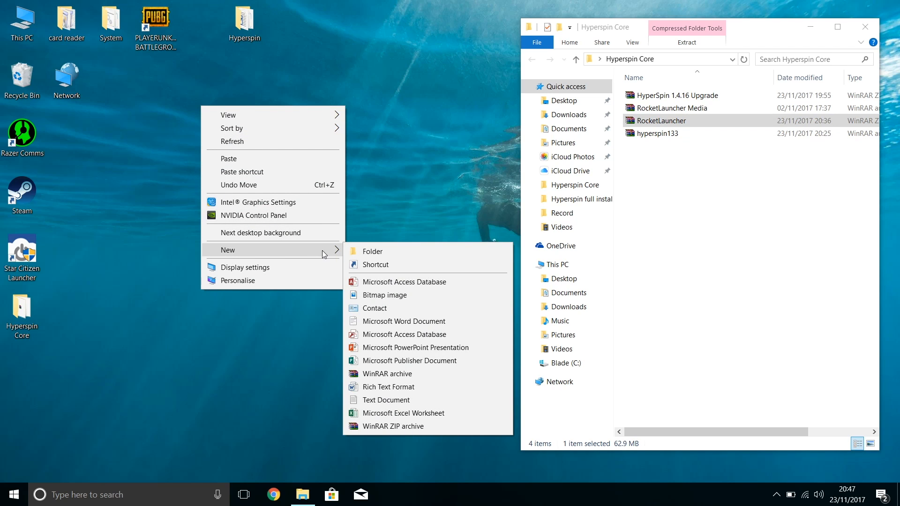
left_click(406, 81)
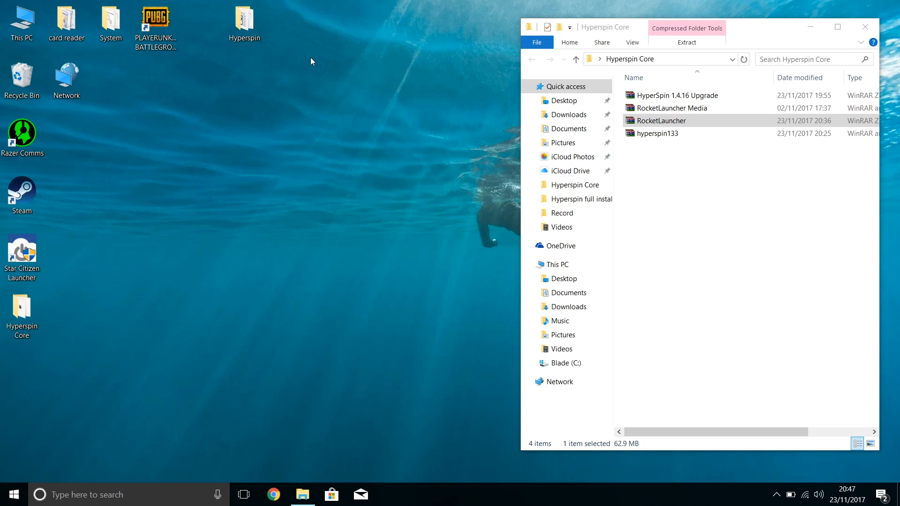
- Extract the RocketLauncher archive in Hyperspin Core into its own RocketLauncher folder, entering the archive password
left_click(640, 123)
right_click(640, 124)
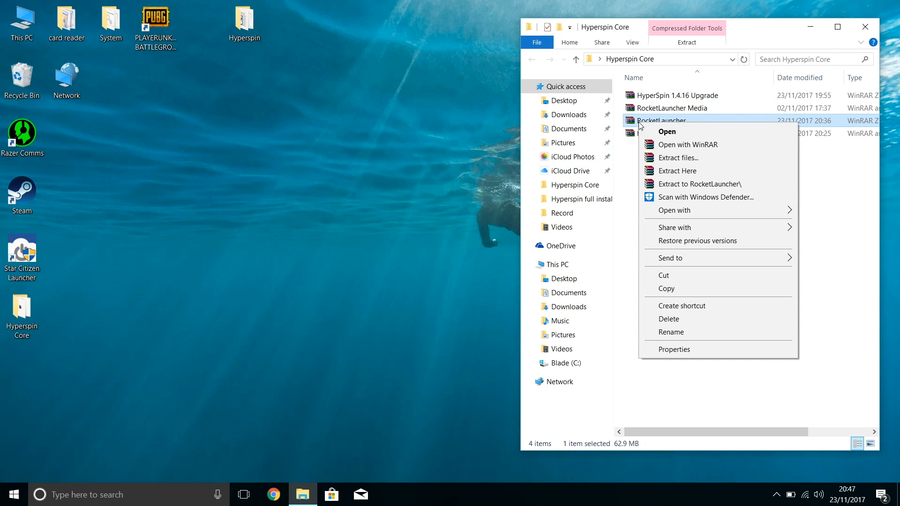
left_click(713, 184)
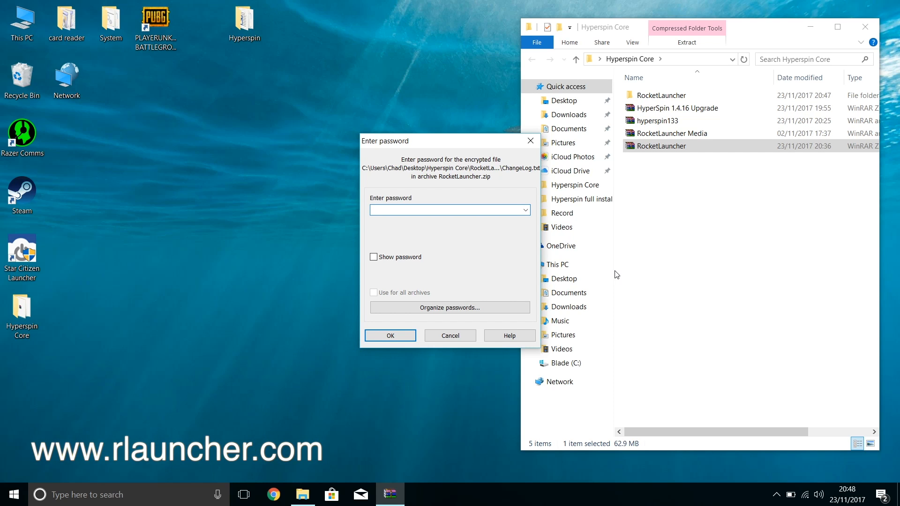
type("••")
key("Return")
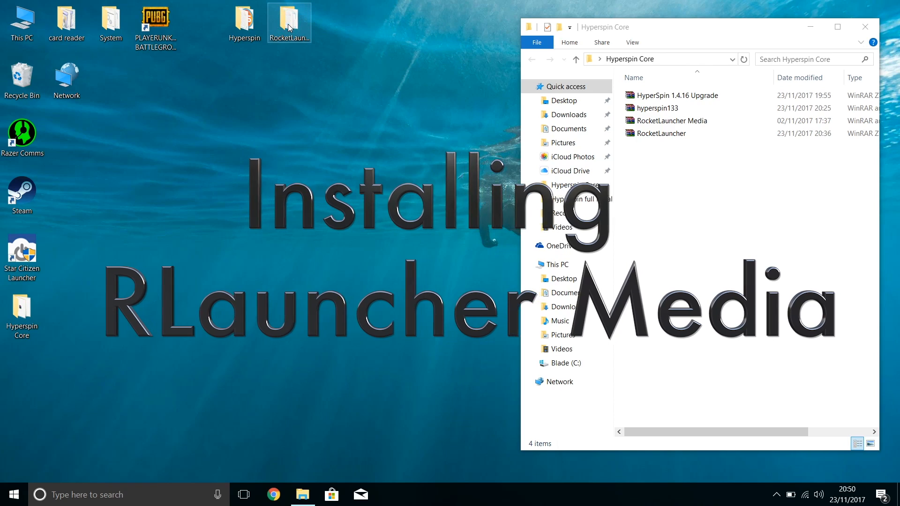
- Open the RocketLauncher folder from the desktop beside Hyperspin Core and check the contents of its Media subfolder
double_click(290, 28)
left_click_drag(676, 46, 283, 48)
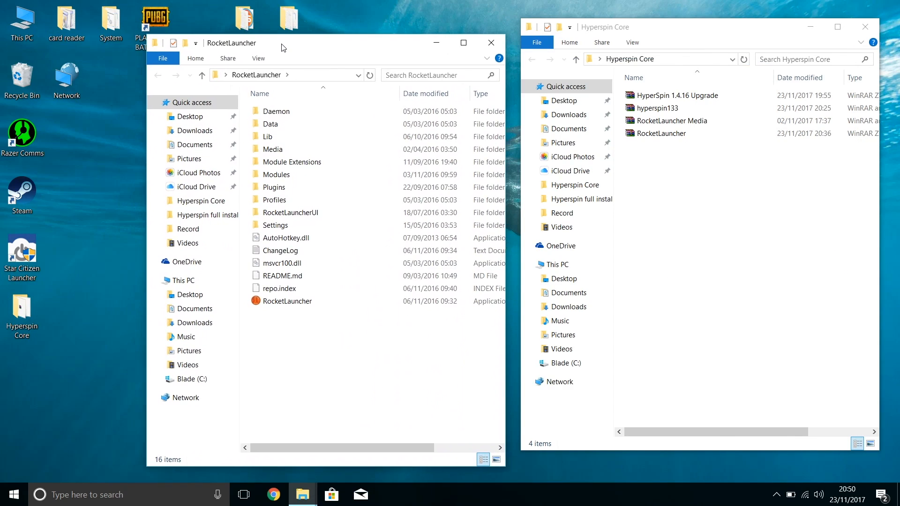
double_click(278, 151)
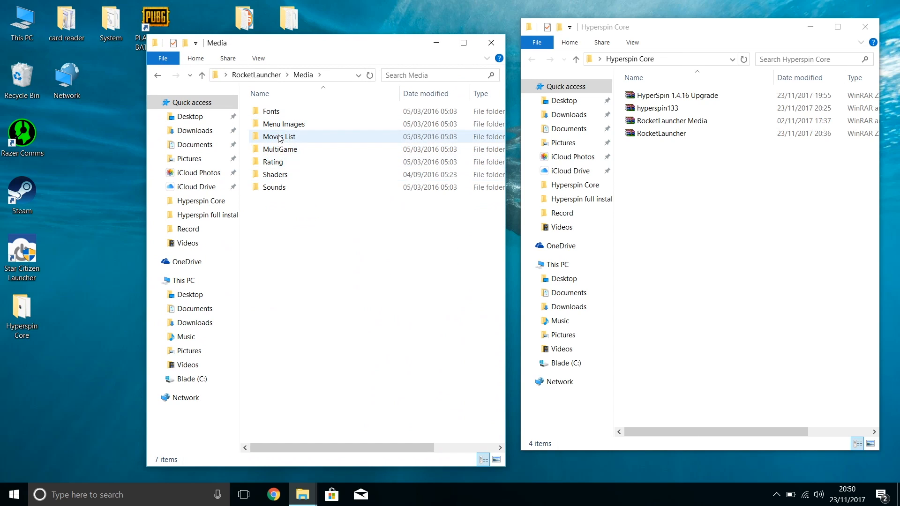
left_click(157, 77)
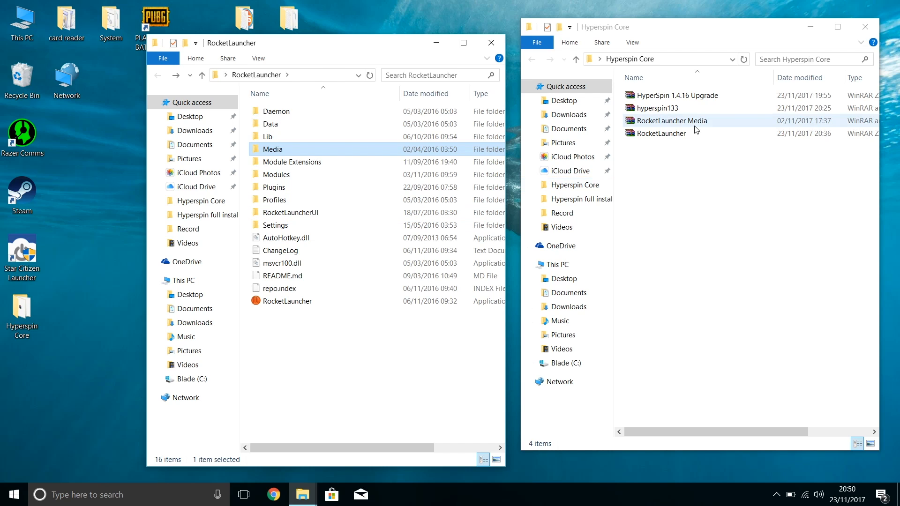
- Open the RocketLauncher Media archive, check its Media folder's contents and extract that folder into the RocketLauncher folder
double_click(662, 122)
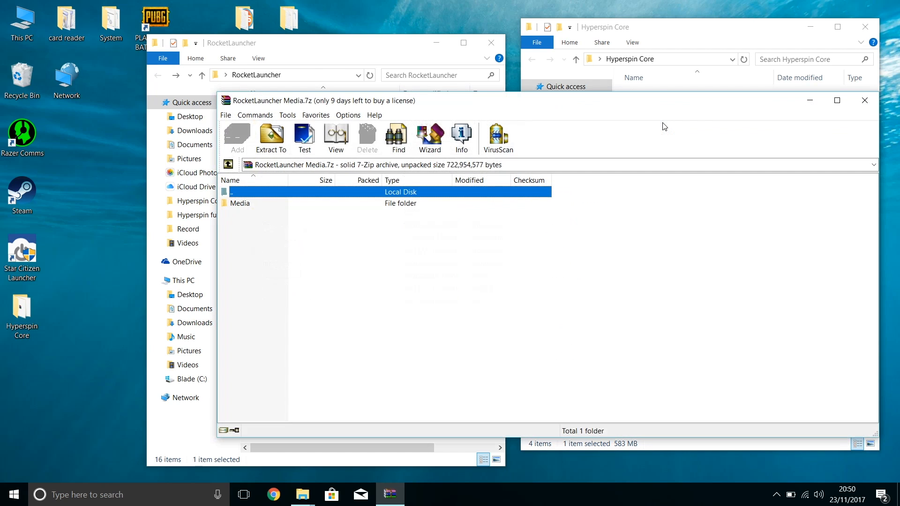
left_click_drag(485, 108, 814, 69)
double_click(582, 165)
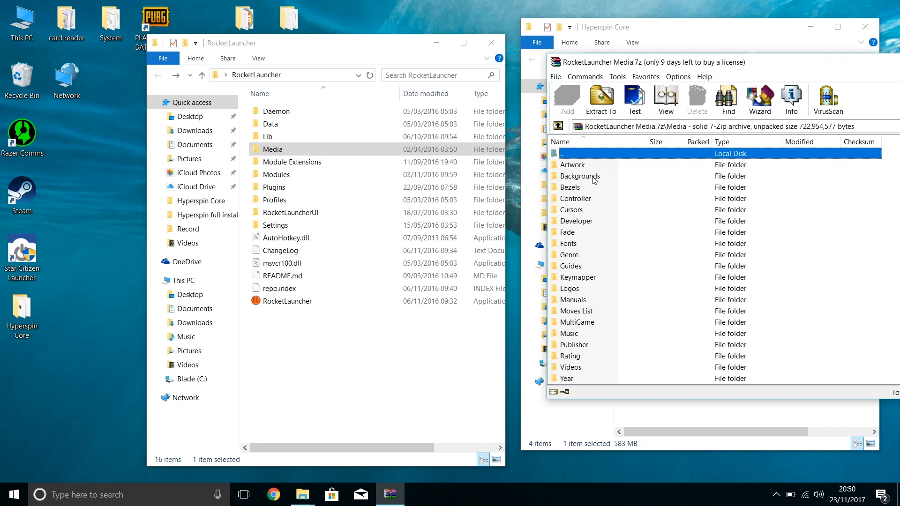
left_click(558, 126)
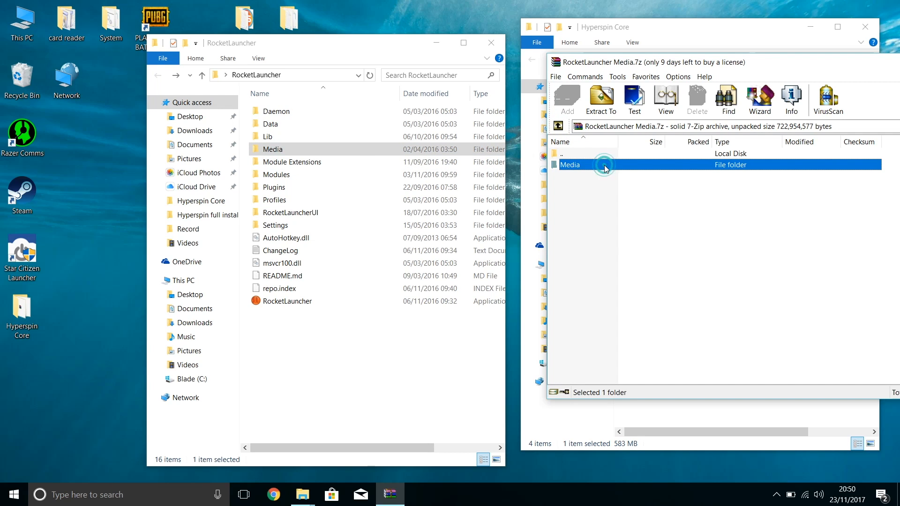
left_click_drag(314, 357, 311, 355)
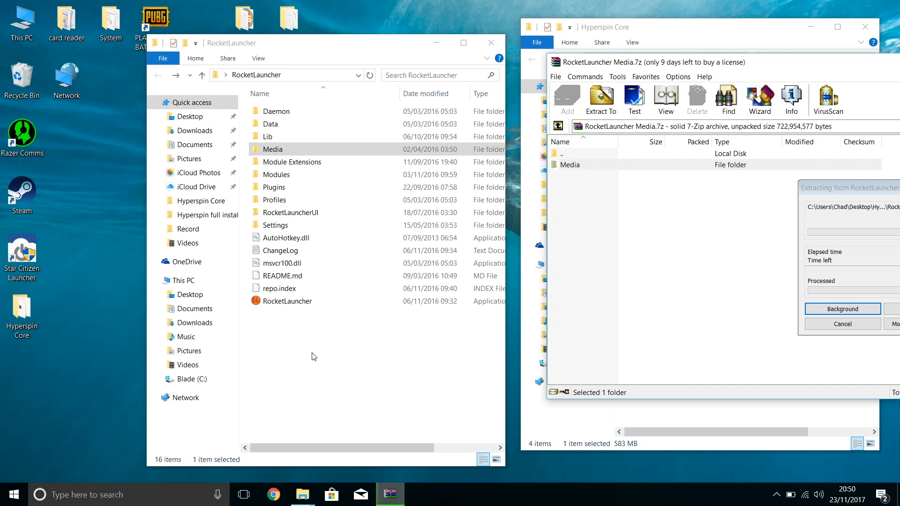
left_click_drag(843, 190, 657, 201)
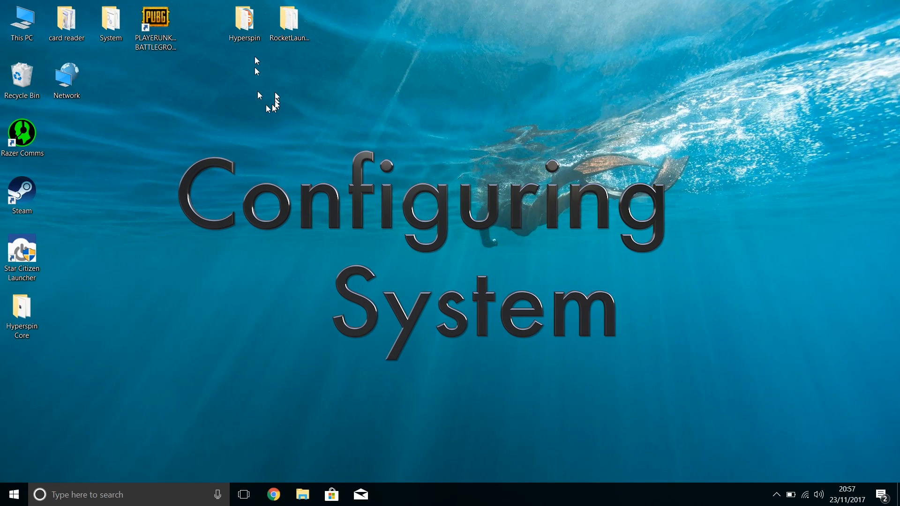
- Open the Hyperspin and RocketLauncher folders from the desktop and arrange their windows side by side
double_click(249, 29)
double_click(290, 18)
left_click_drag(293, 15, 644, 43)
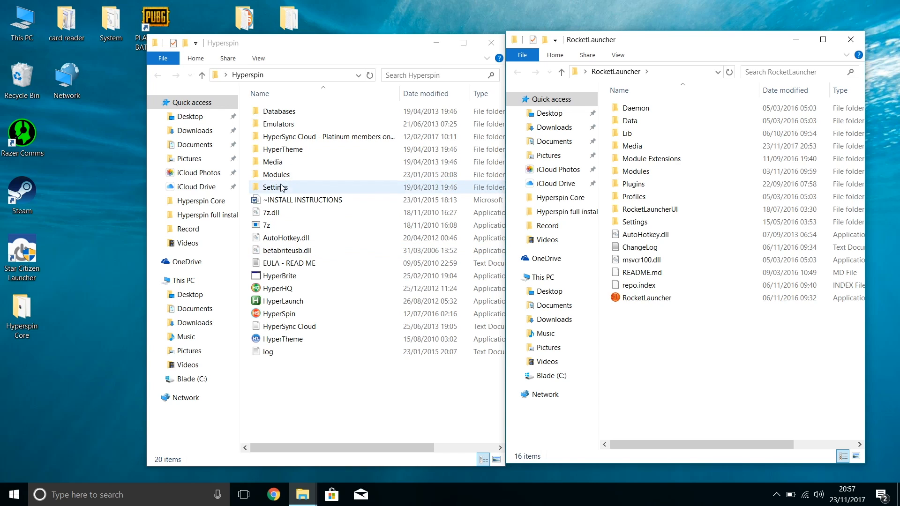
- Open the Settings configuration file from Hyperspin's Settings folder and move its window clear of the RocketLauncher folder
double_click(281, 188)
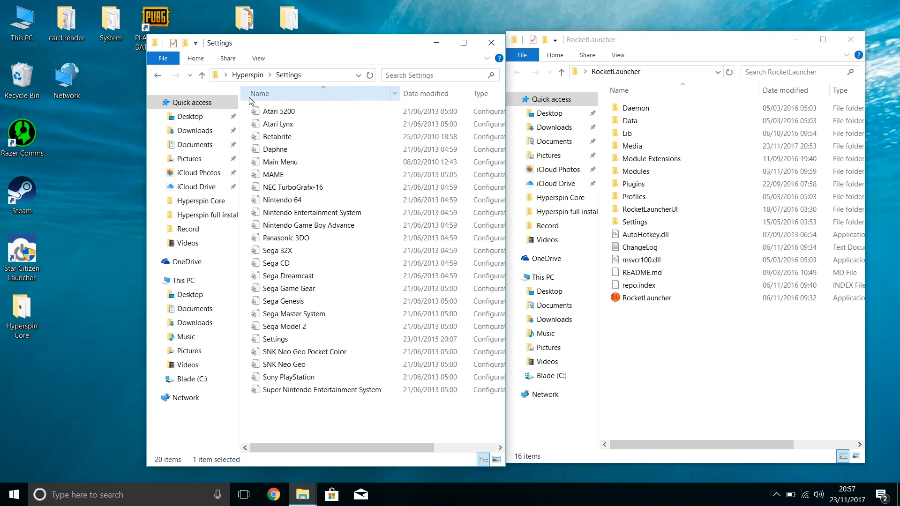
double_click(277, 339)
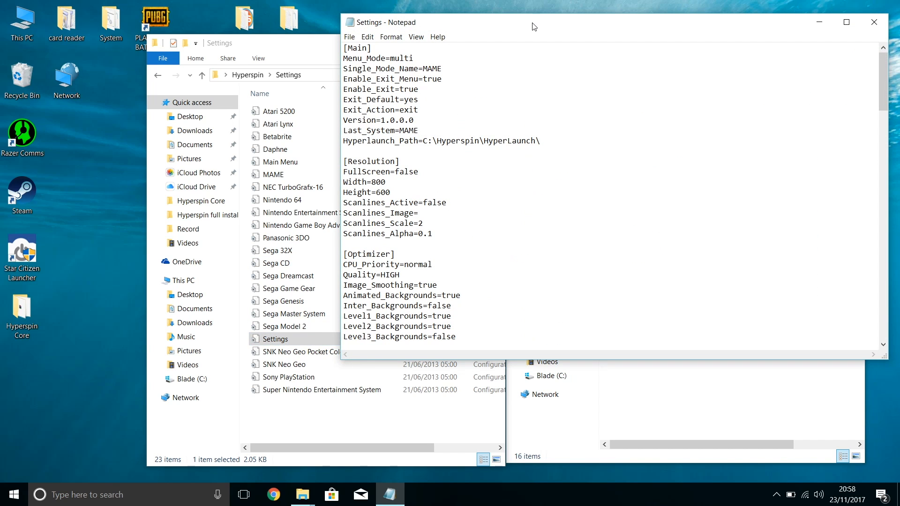
left_click_drag(533, 25, 229, 126)
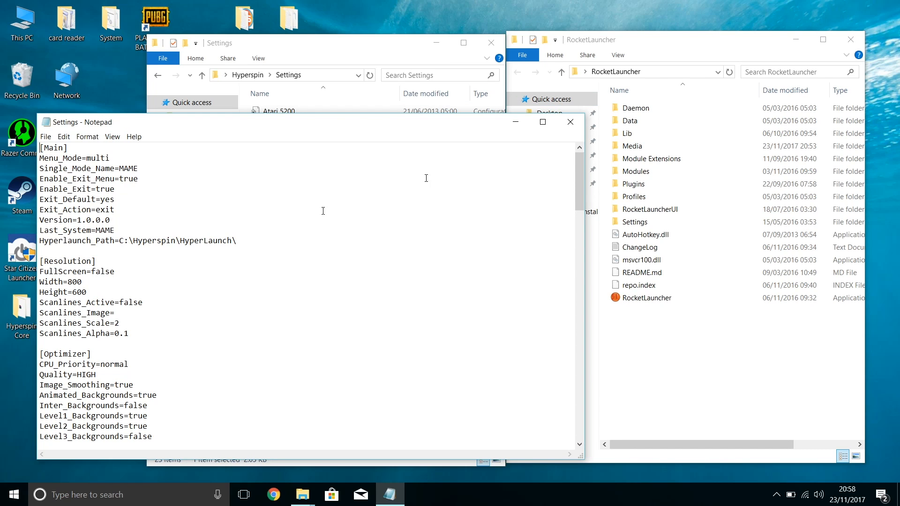
- Replace the Hyperlaunch_Path value with the desktop RocketLauncher folder's path followed by \RocketLauncher.exe, then save and close the file
left_click(662, 68)
key("ctrl+c")
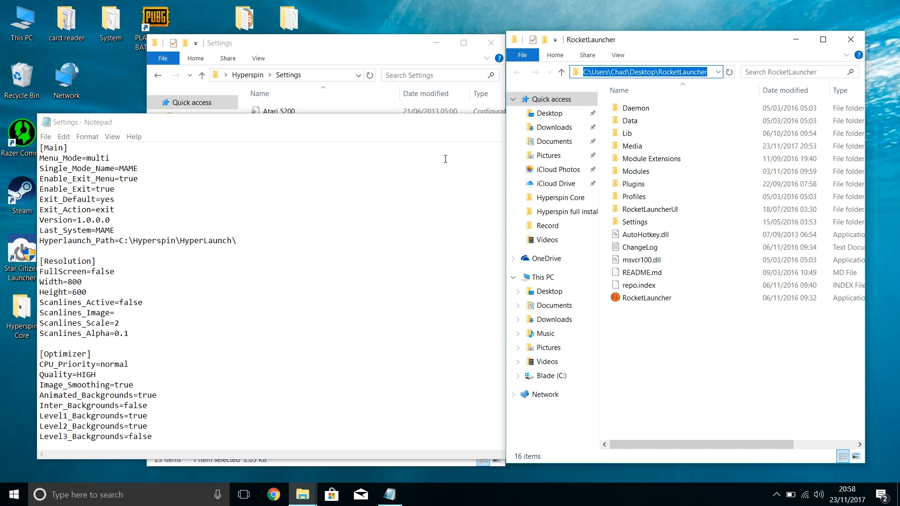
left_click(241, 243)
left_click_drag(241, 243, 121, 244)
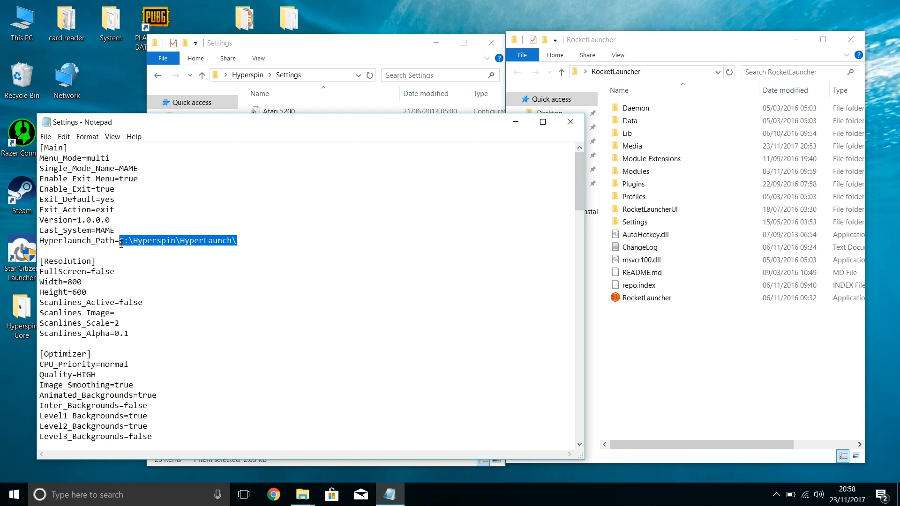
key("ctrl+v")
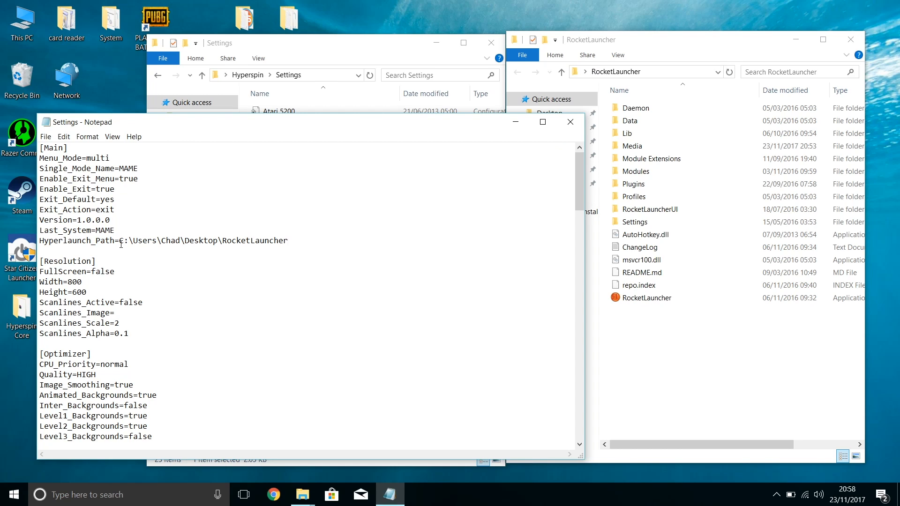
type("\\RocketLau")
key("BackSpace")
type("auncher.exe")
left_click(45, 136)
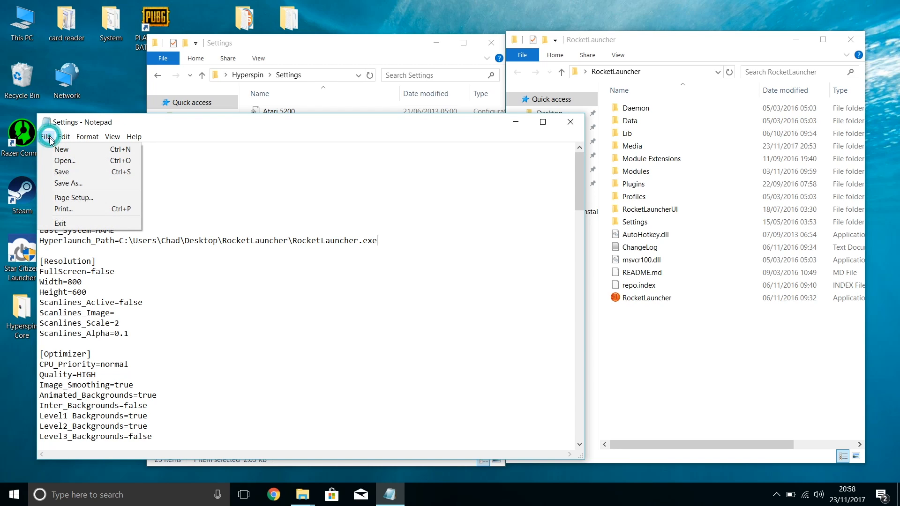
left_click(65, 173)
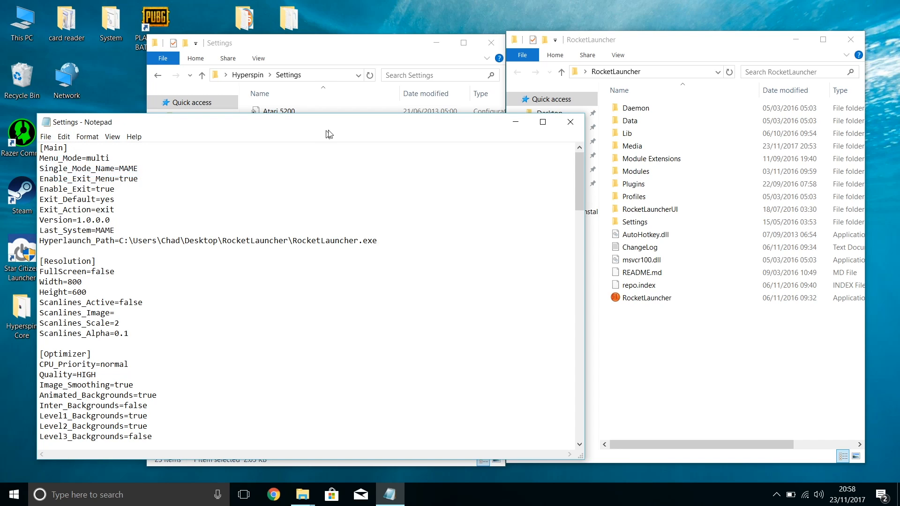
left_click(570, 122)
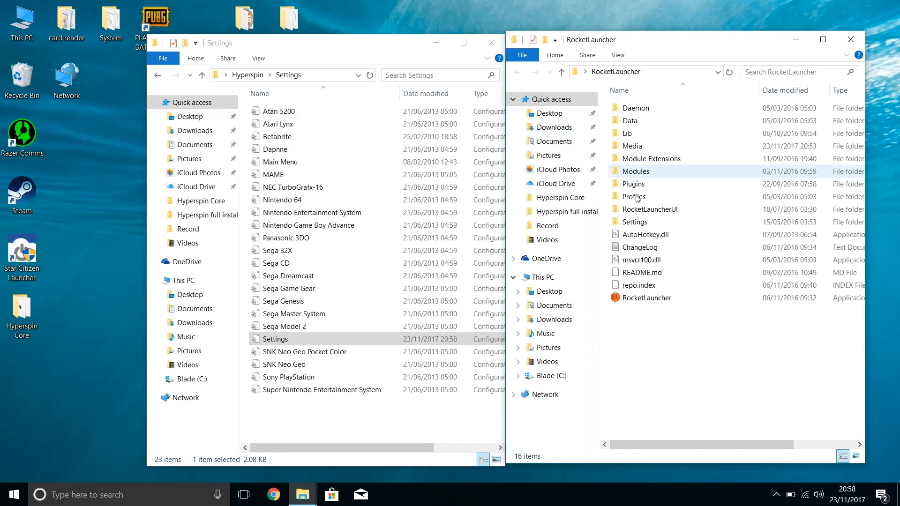
- Look through the Global Emulators (Example) file in RocketLauncher's Settings folder and close it
double_click(639, 222)
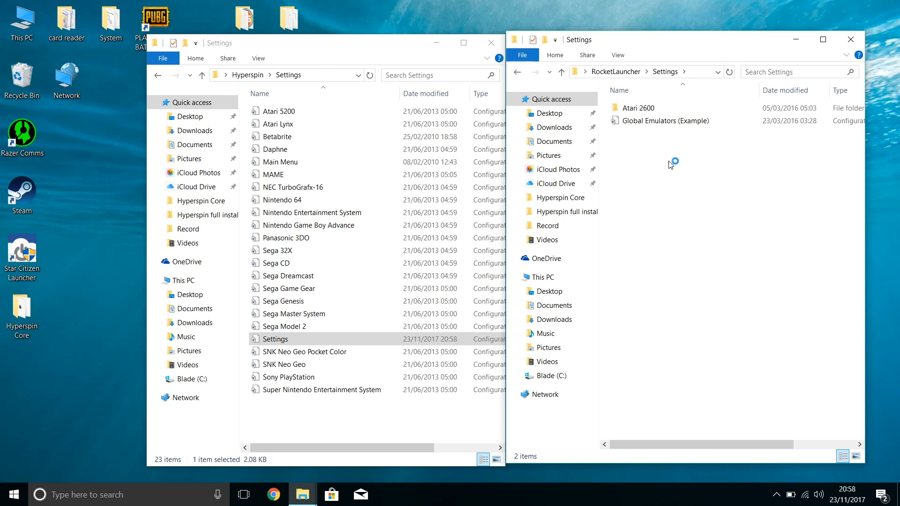
double_click(651, 122)
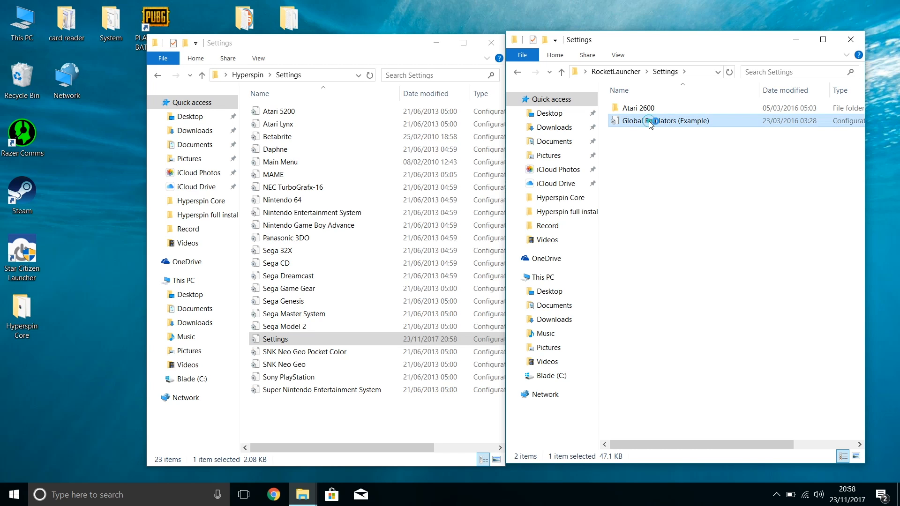
scroll(309, 278, "down", 15)
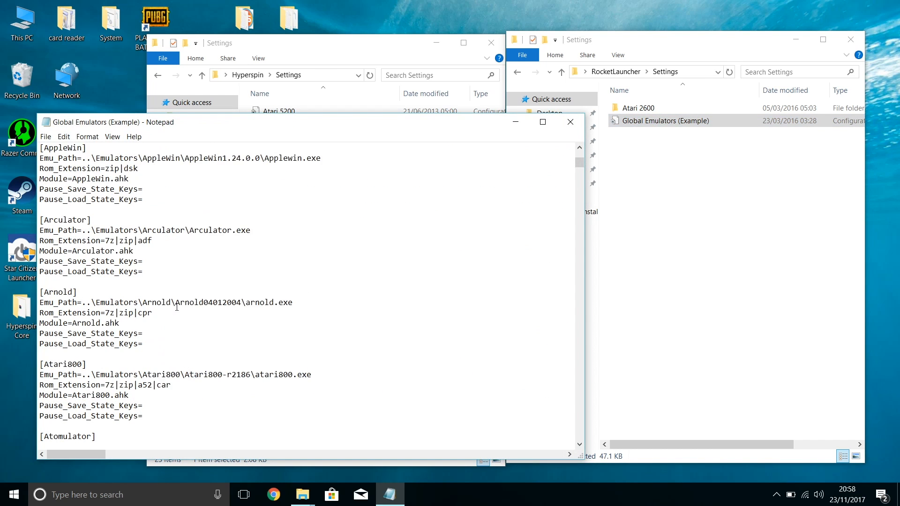
scroll(177, 307, "up", 20)
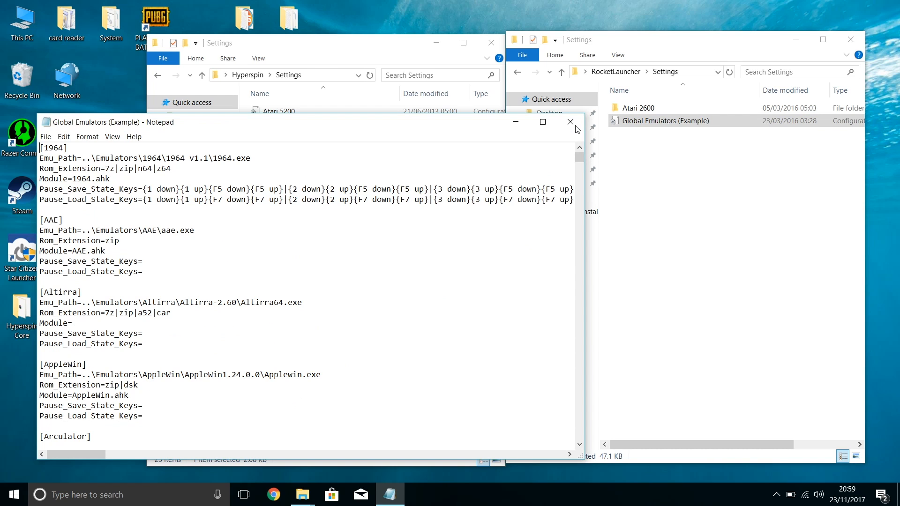
left_click(570, 122)
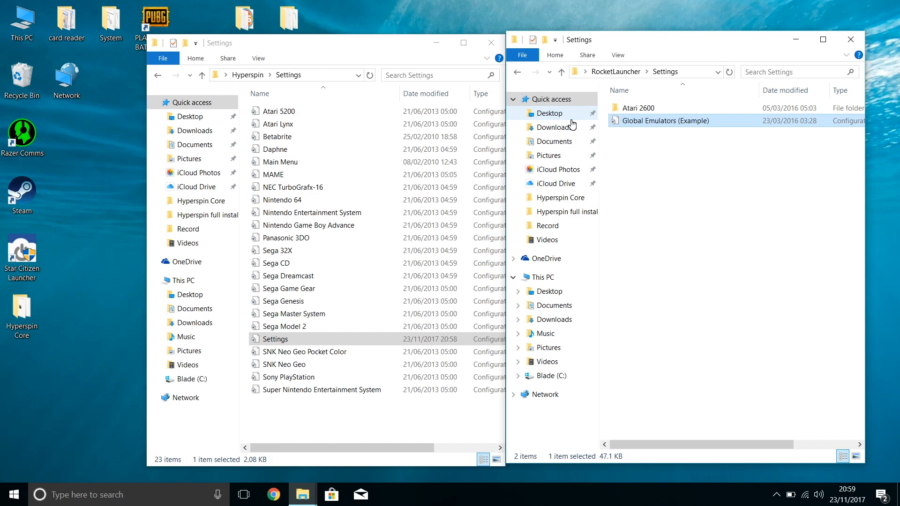
- Rename the Global Emulators (Example) file as Global Emulators
left_click(697, 122)
left_click(697, 122)
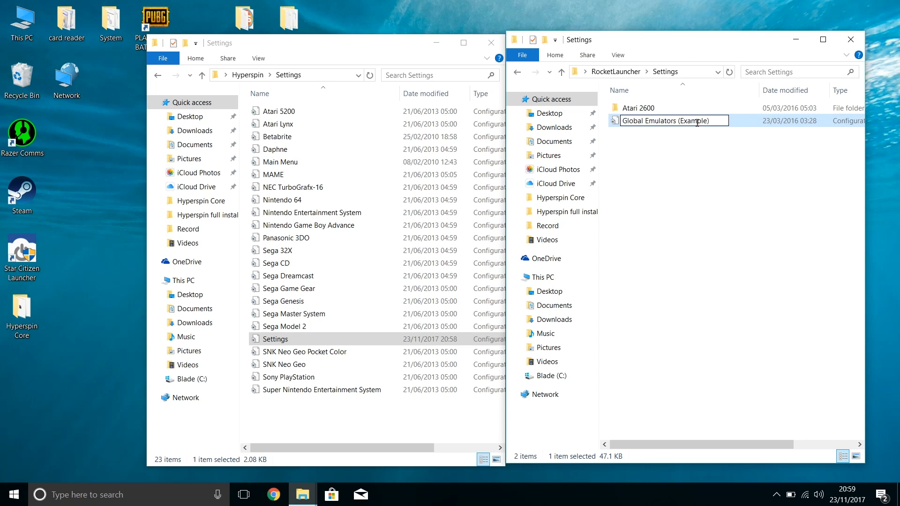
key("BackSpace")
key("BackSpace")
key("BackSpace")
key("BackSpace")
key("BackSpace")
key("BackSpace")
key("BackSpace")
key("BackSpace")
key("BackSpace")
key("BackSpace")
key("Return")
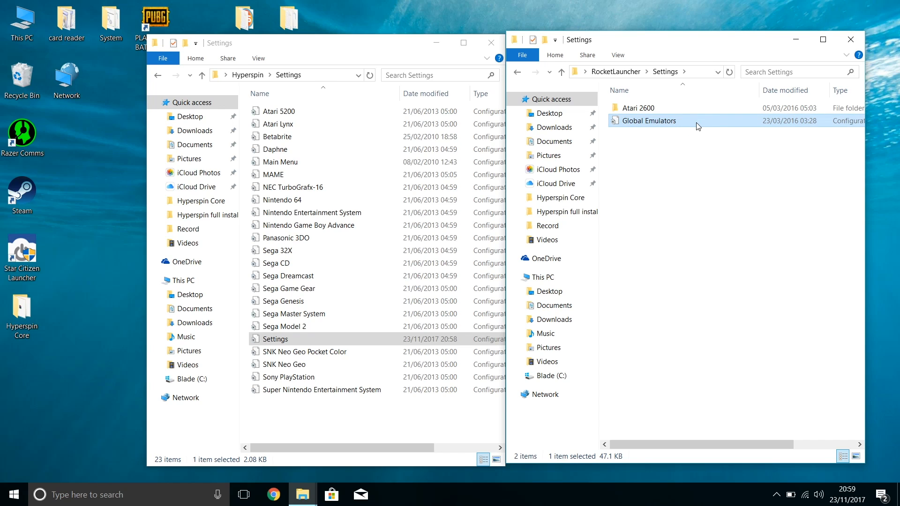
- Return both folder windows to their main folders and launch RocketLauncherUI from RocketLauncher's RocketLauncherUI folder
left_click(562, 73)
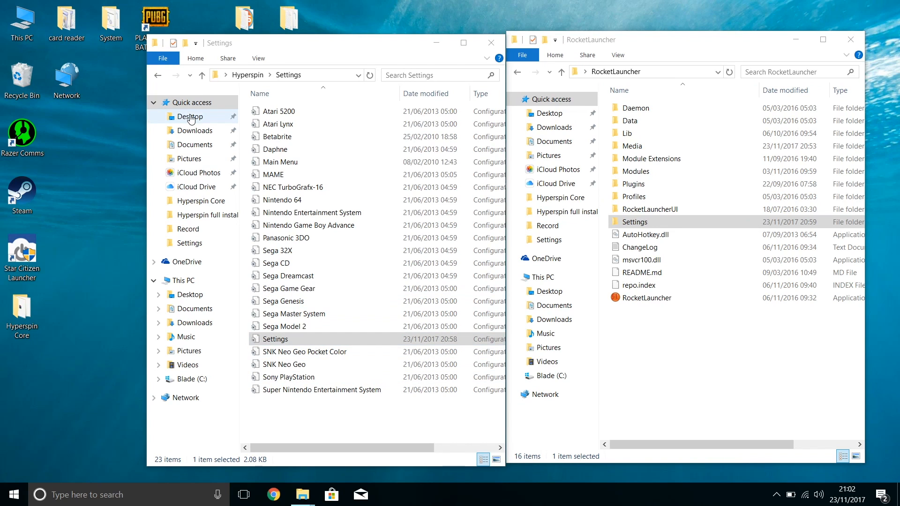
left_click(203, 75)
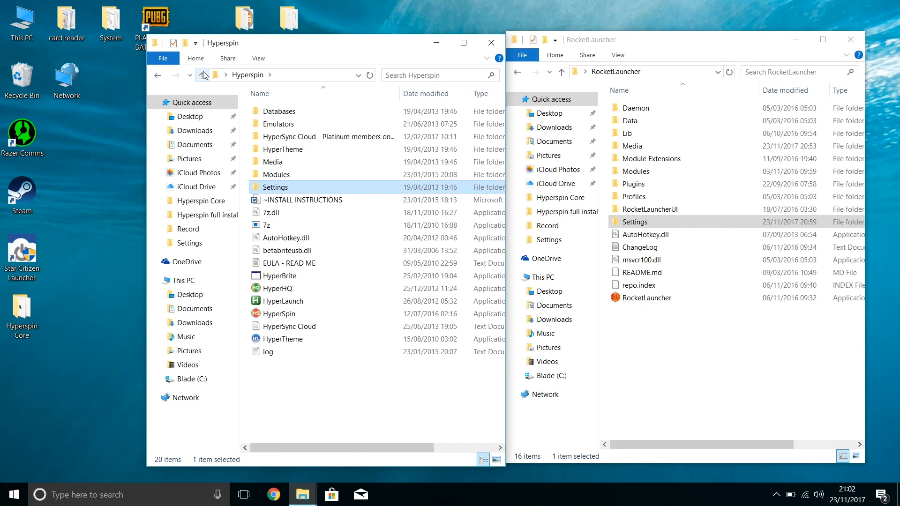
double_click(654, 211)
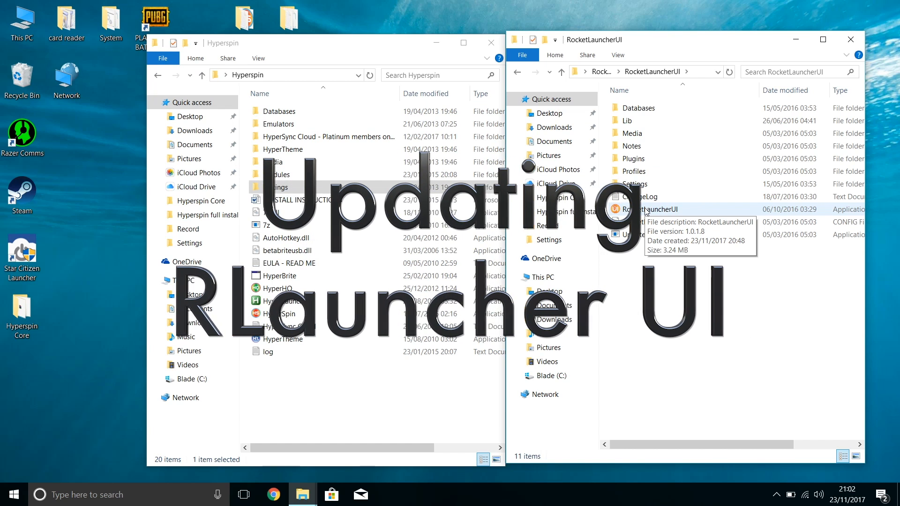
double_click(647, 210)
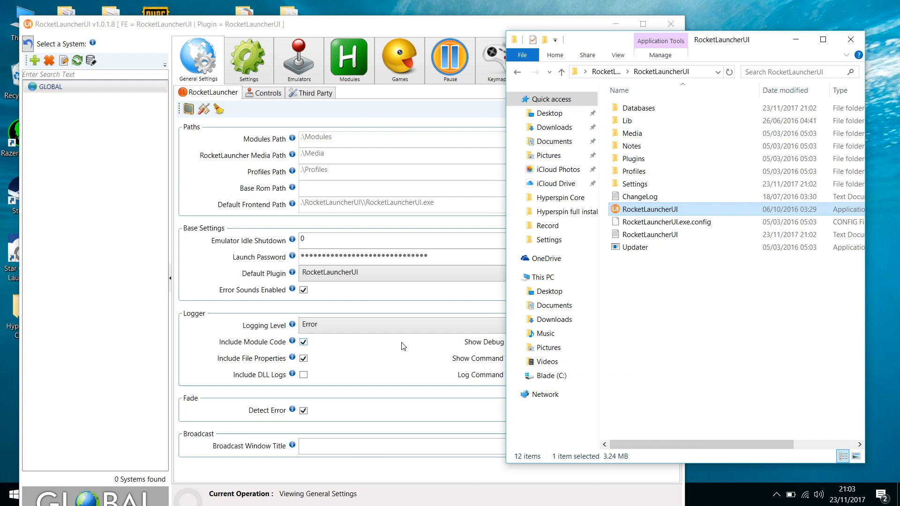
- Accept the RocketLauncherUI update, check for updates to the latest version and apply them
left_click(384, 28)
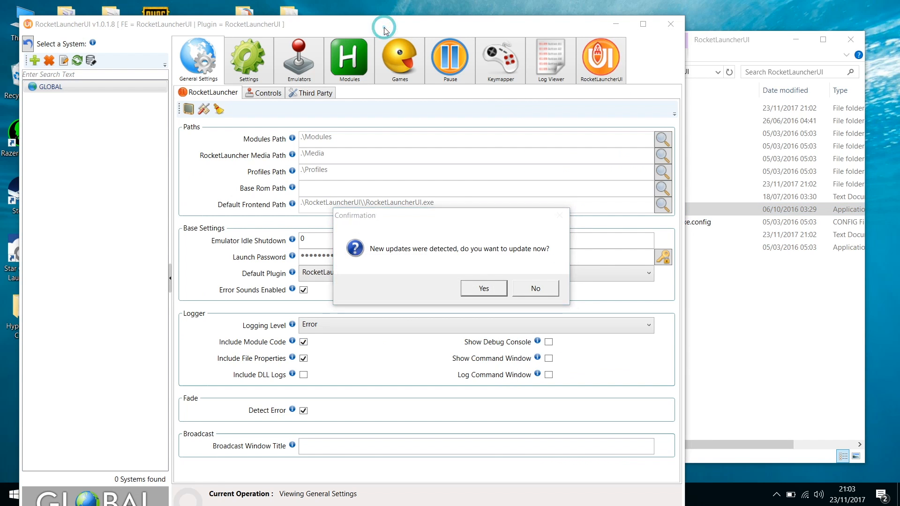
left_click(484, 290)
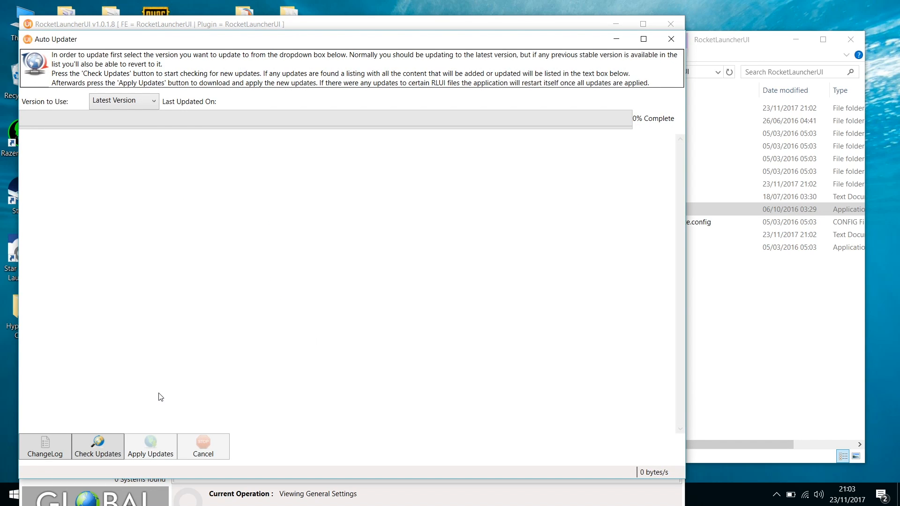
left_click(103, 453)
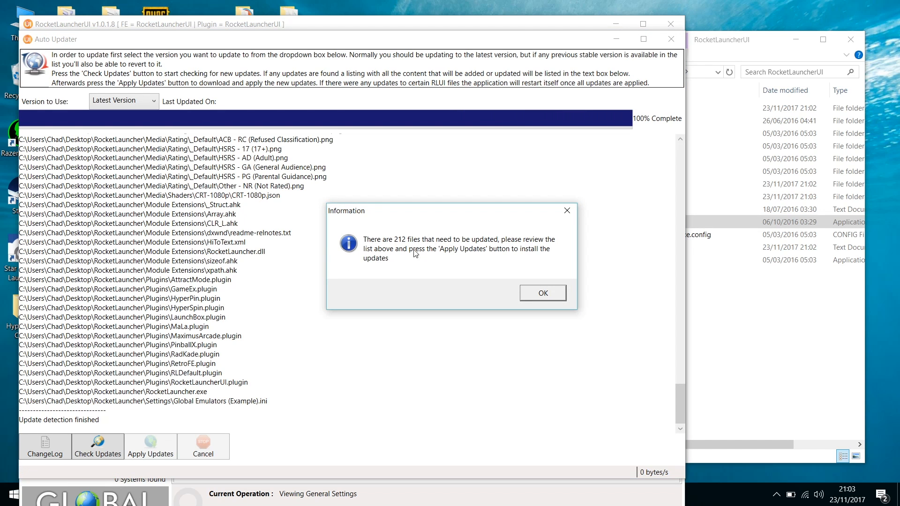
left_click(543, 293)
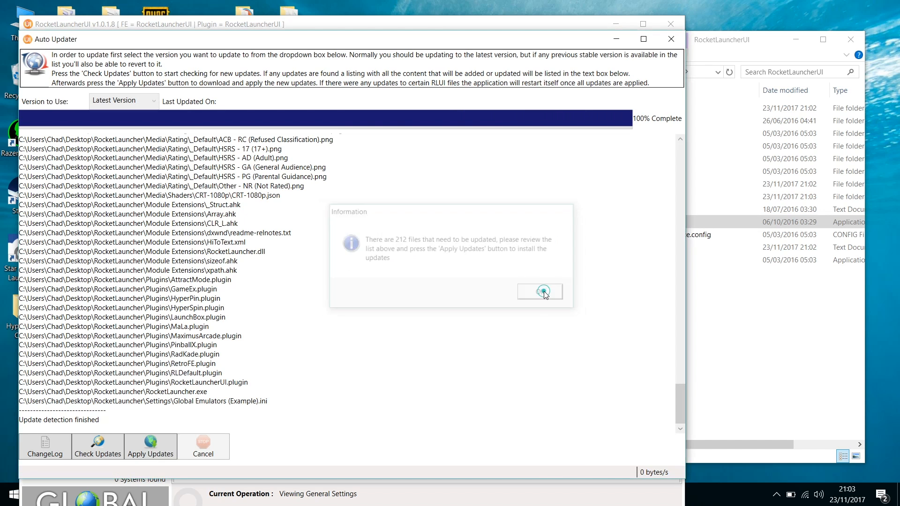
left_click(140, 449)
left_click(487, 291)
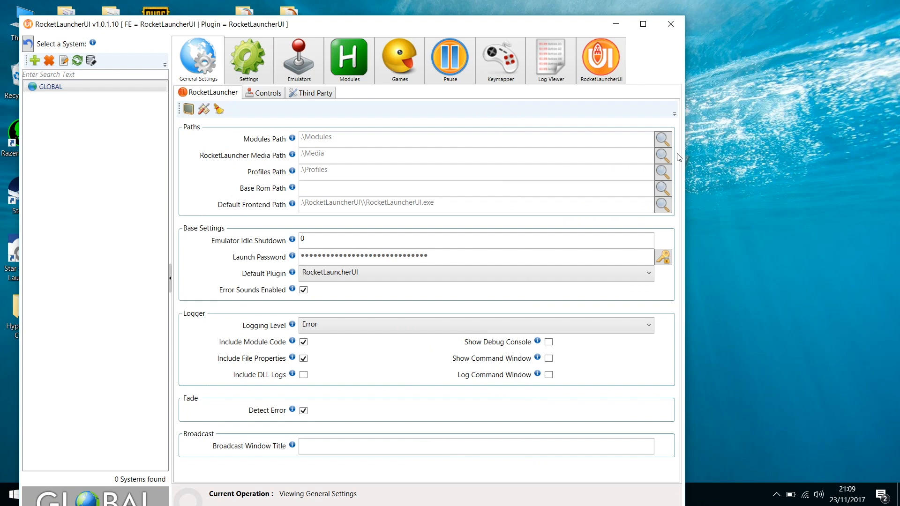
- Start adding a frontend in the RocketLauncherUI settings and name it Hyperspin
left_click(620, 56)
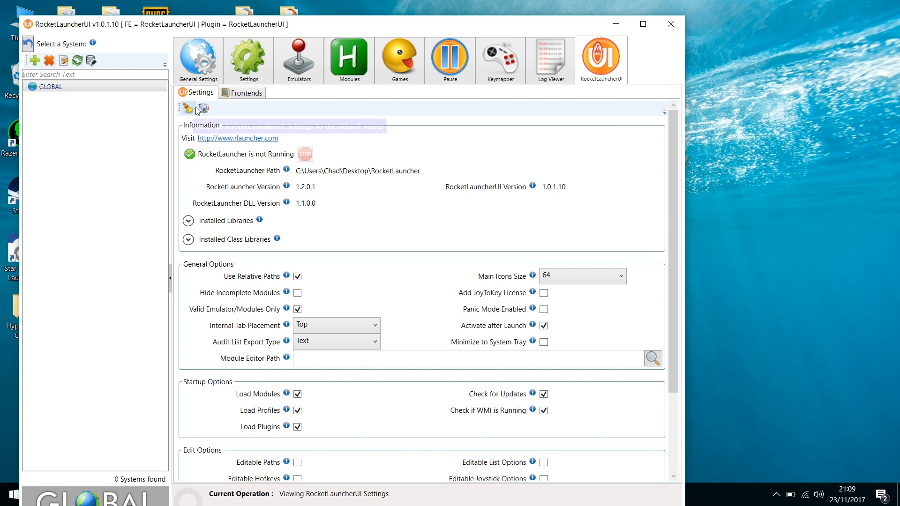
left_click(252, 94)
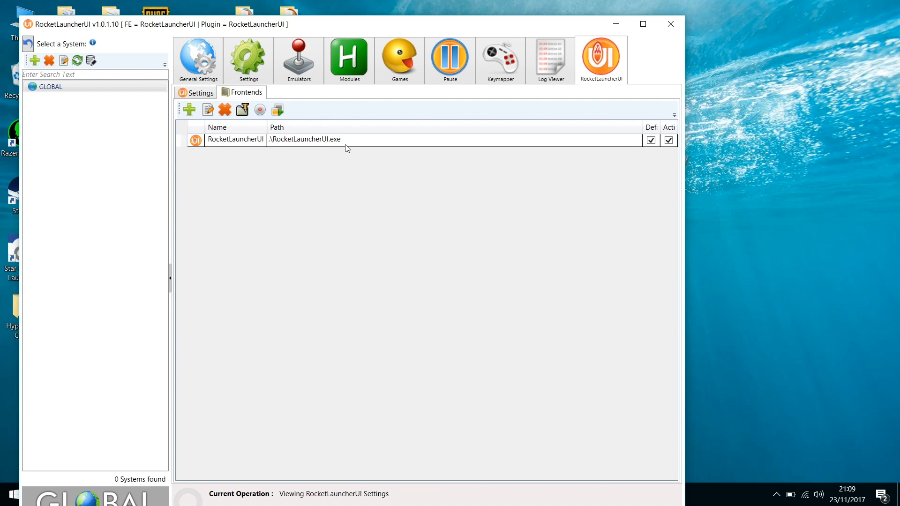
left_click(190, 111)
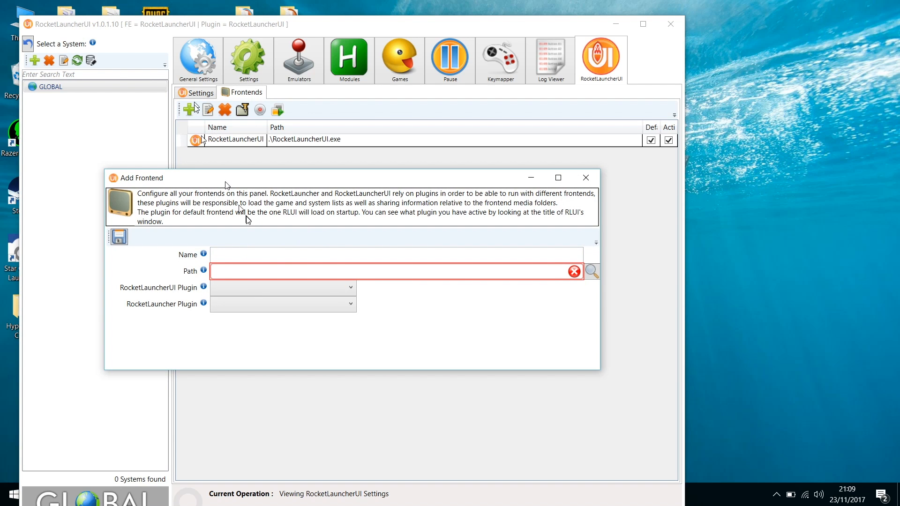
left_click(239, 255)
type("Hyperspin")
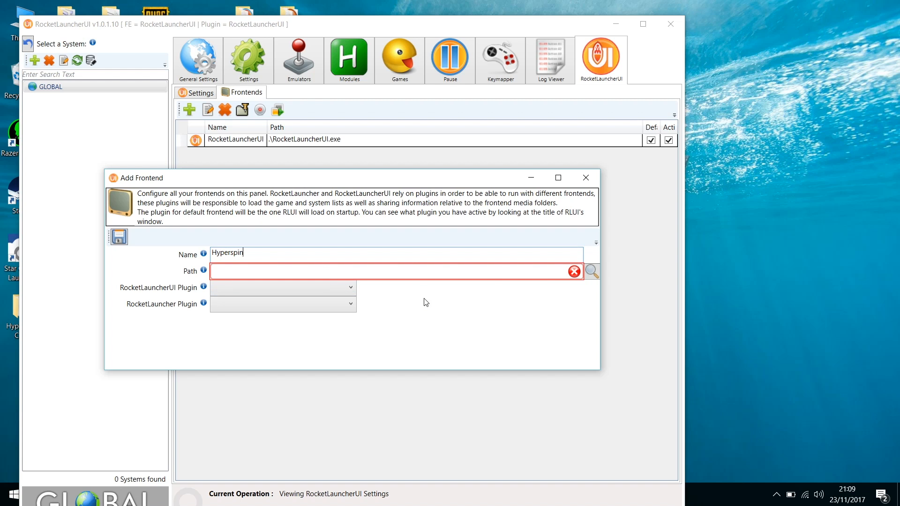
- Set the new frontend's path to the HyperSpin application in the desktop Hyperspin folder
left_click(592, 272)
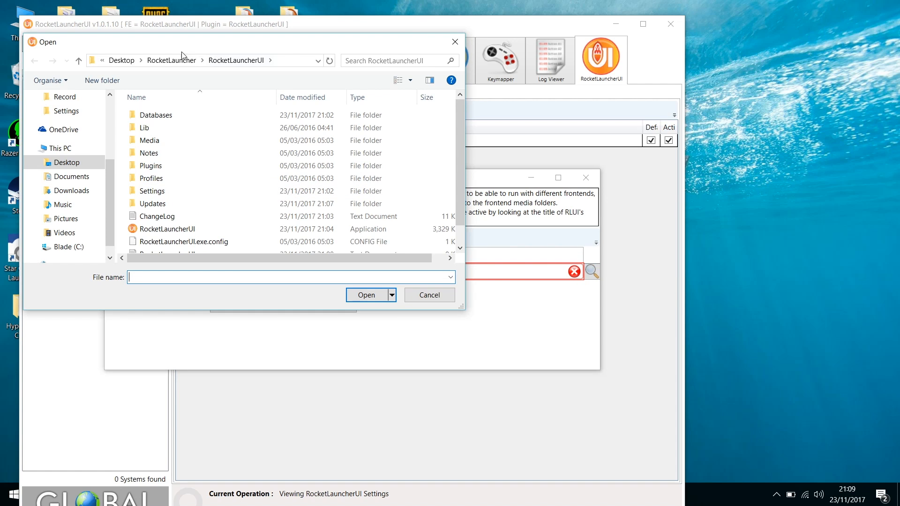
left_click(121, 60)
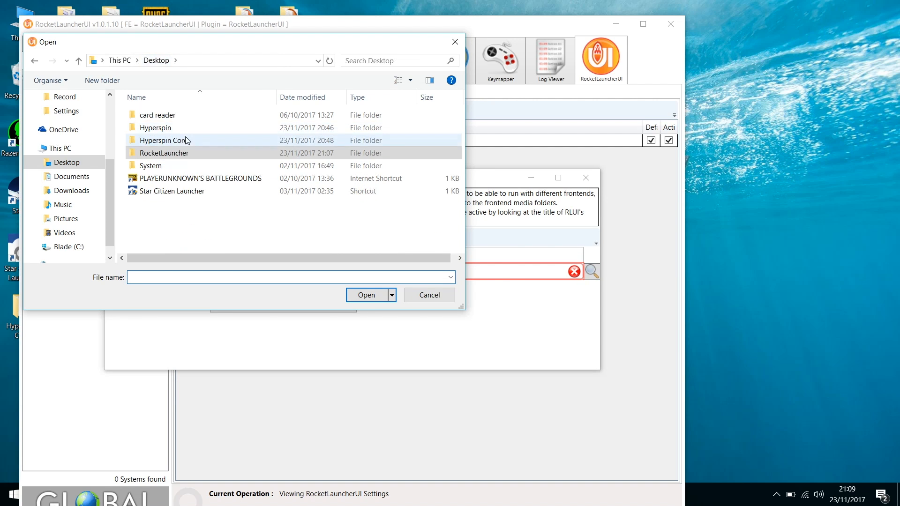
double_click(171, 128)
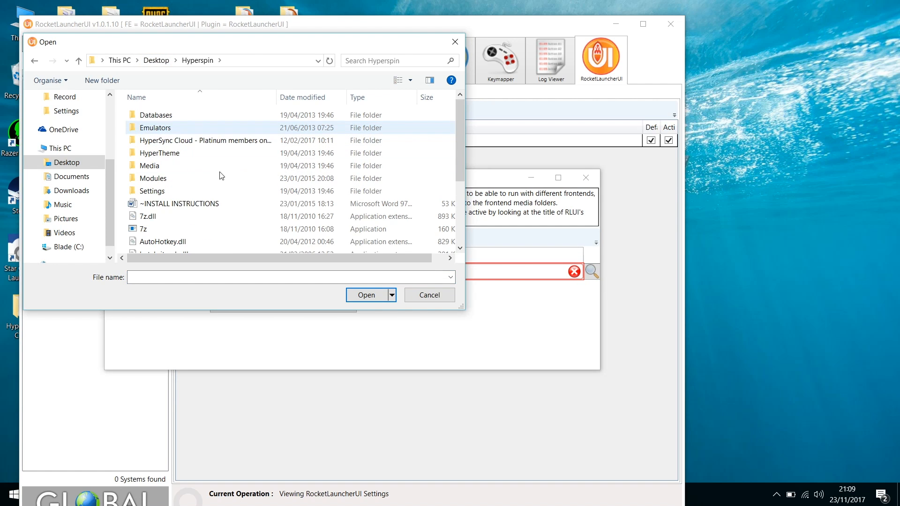
scroll(227, 195, "down", 3)
left_click(148, 207)
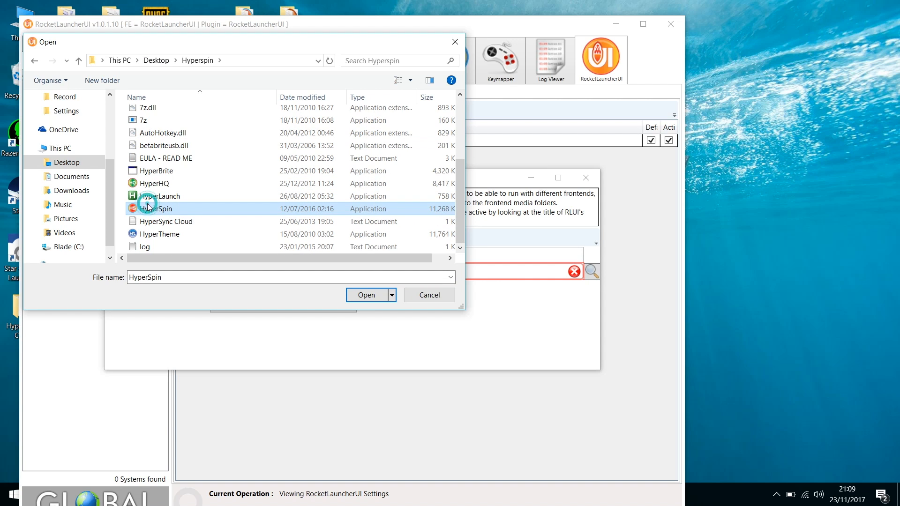
left_click(366, 295)
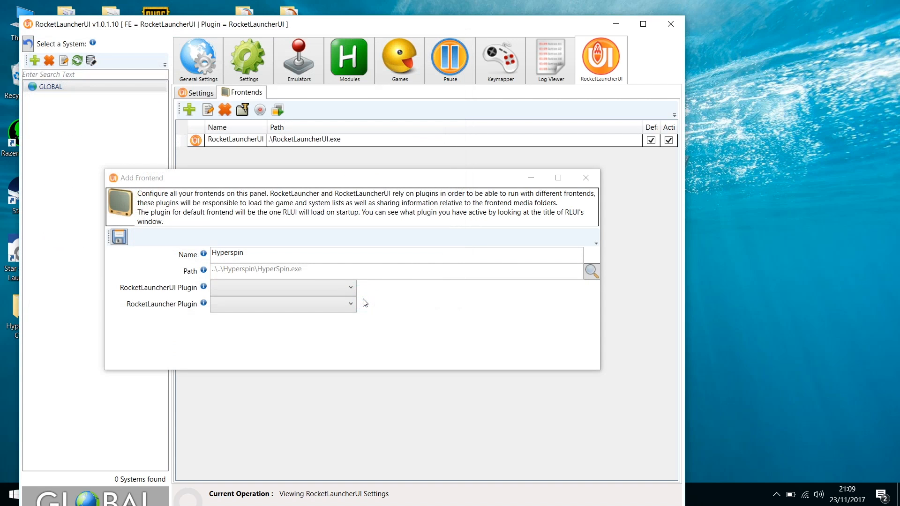
- Set the frontend's RocketLauncherUI plugin to Auto-Detect and its RocketLauncher plugin to Default, and save the Hyperspin frontend
left_click(352, 288)
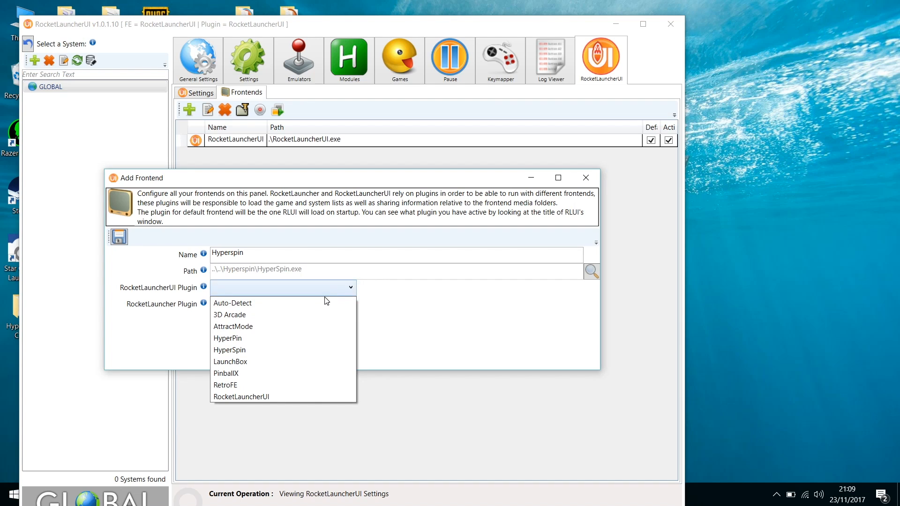
left_click(310, 302)
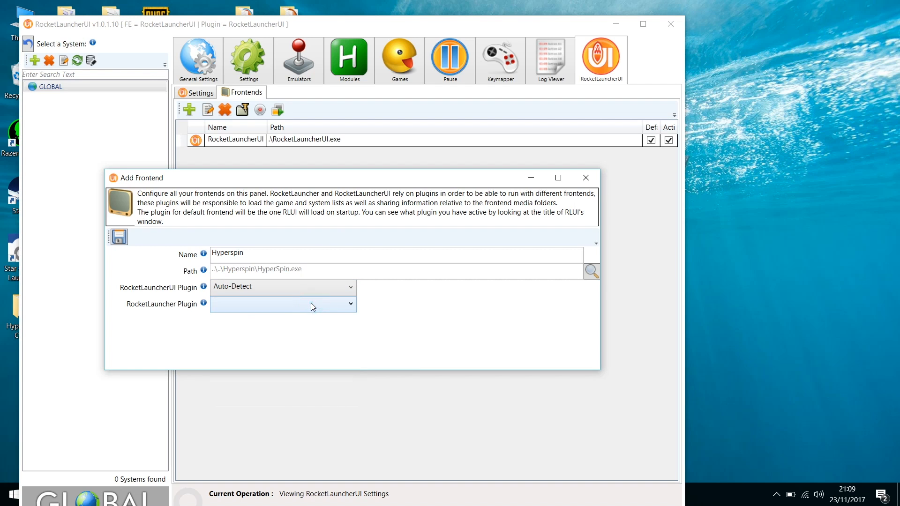
left_click(351, 304)
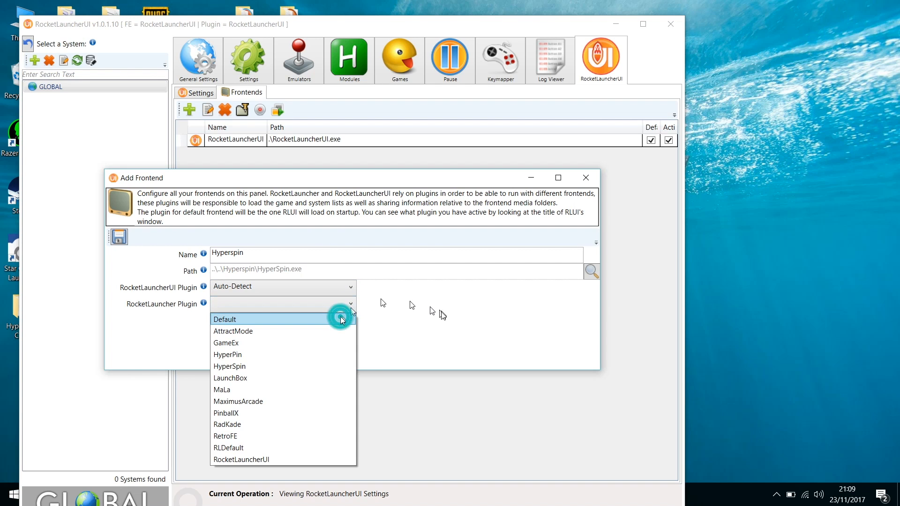
left_click(341, 320)
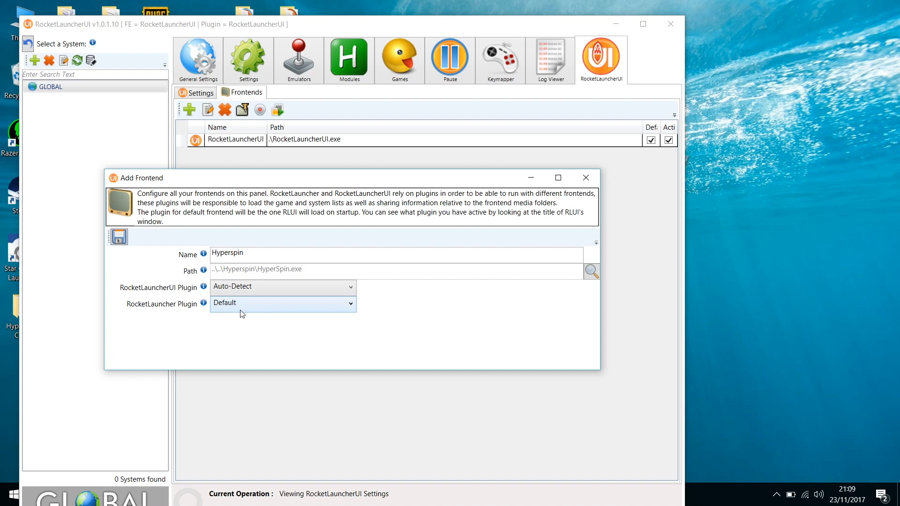
left_click(124, 237)
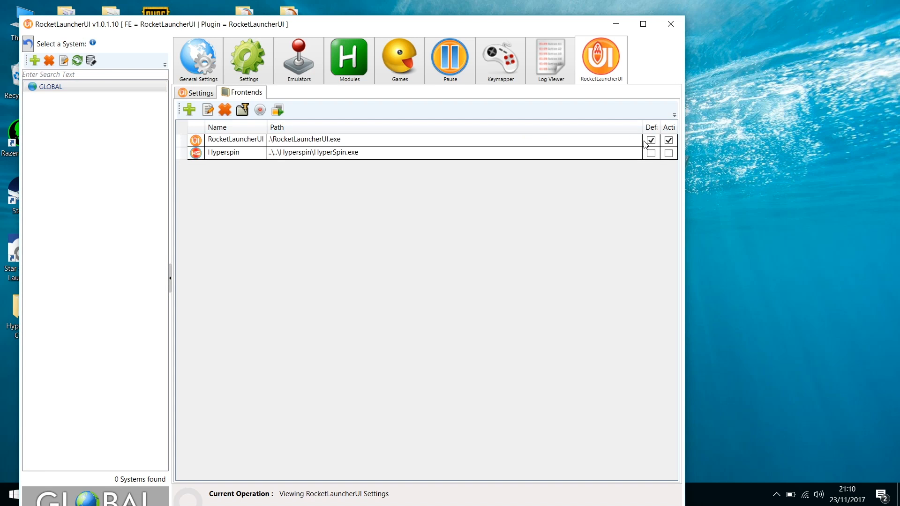
- Make Hyperspin both the default and the active frontend in the frontends list
left_click(653, 156)
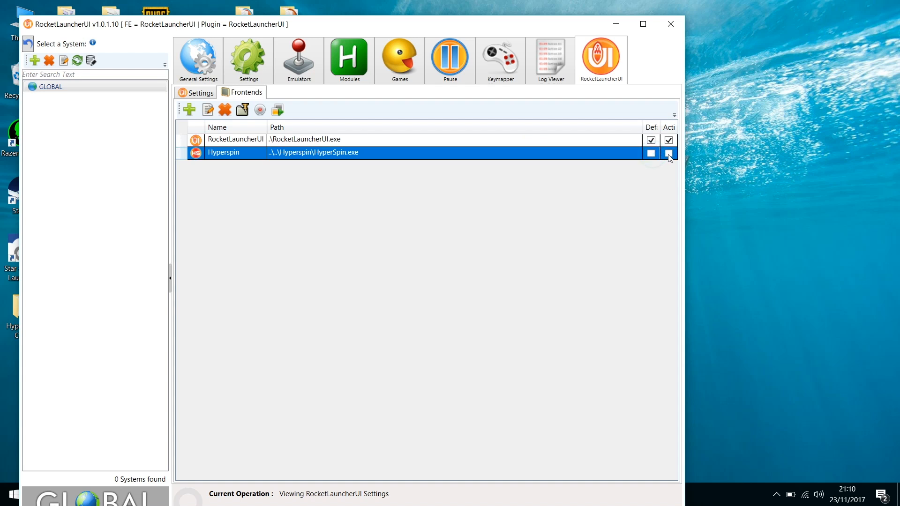
left_click(238, 152)
left_click(244, 110)
left_click(260, 110)
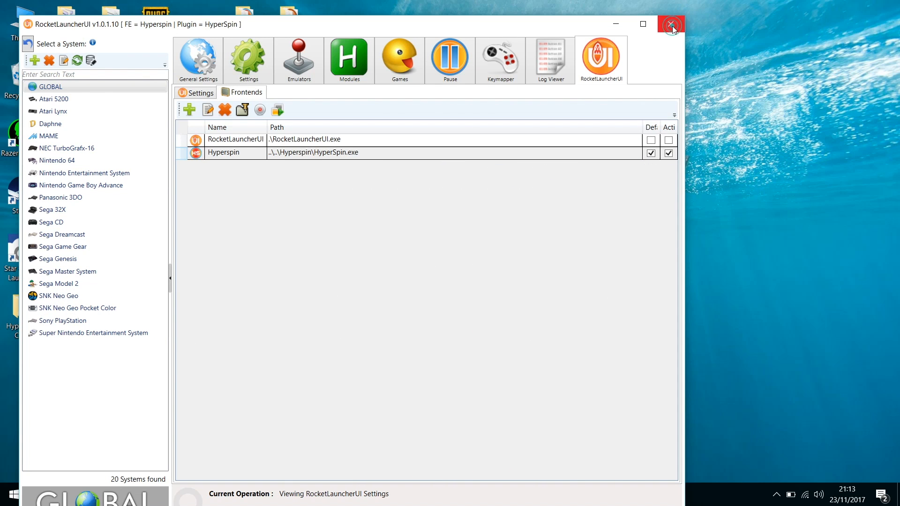
- Close RocketLauncherUI and launch the HyperSpin application from the Hyperspin folder
left_click(672, 25)
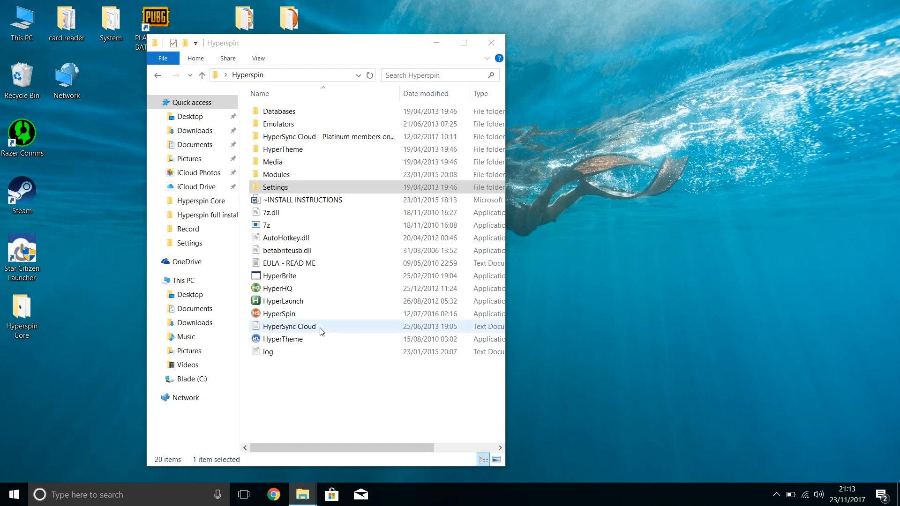
left_click(273, 316)
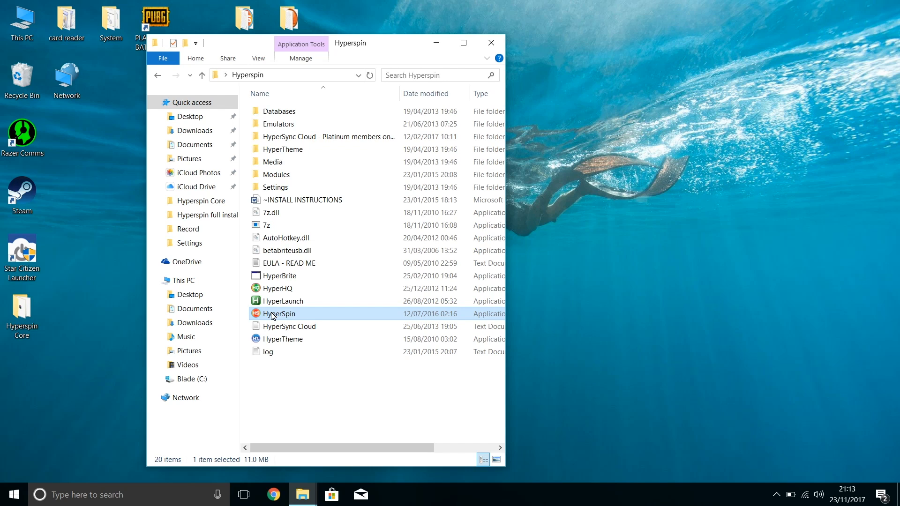
double_click(273, 317)
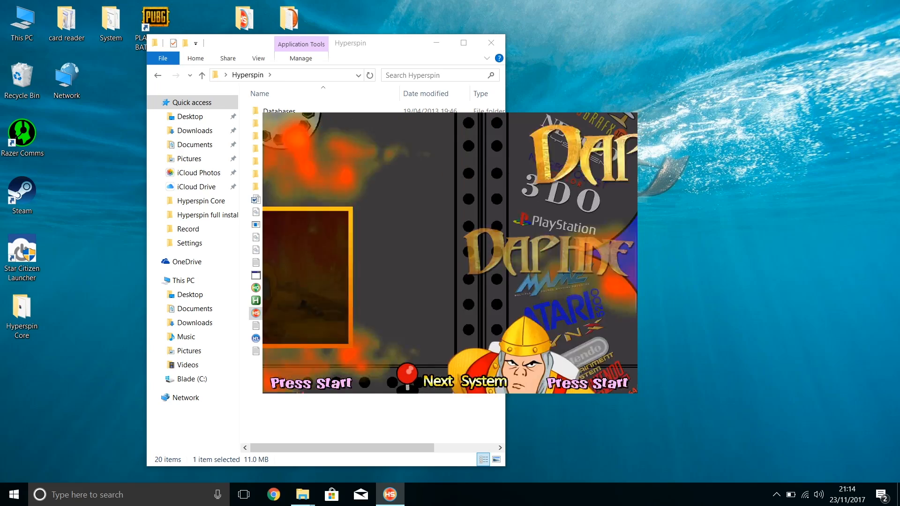
- Browse HyperSpin's system wheel from Daphne past PlayStation, 3DO, Neo Geo Pocket Color and Neo Geo to TurboGrafx-16
key("Down")
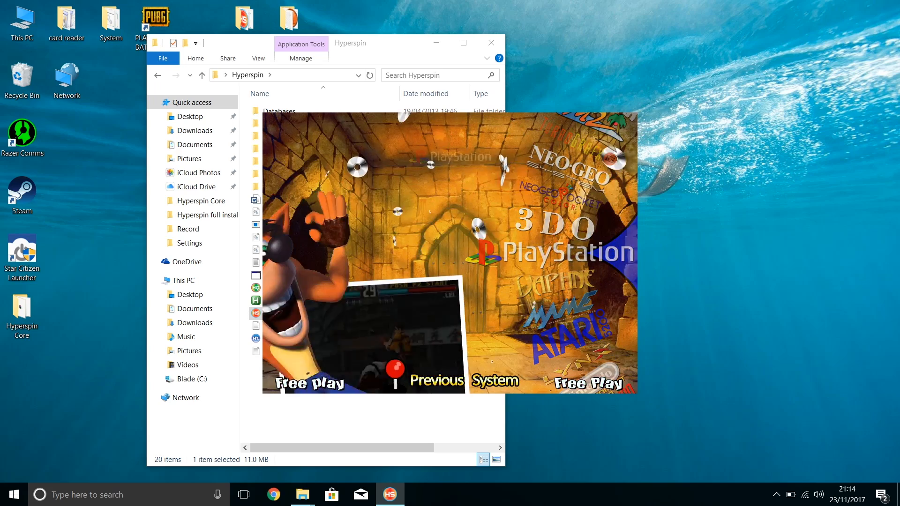
key("Down")
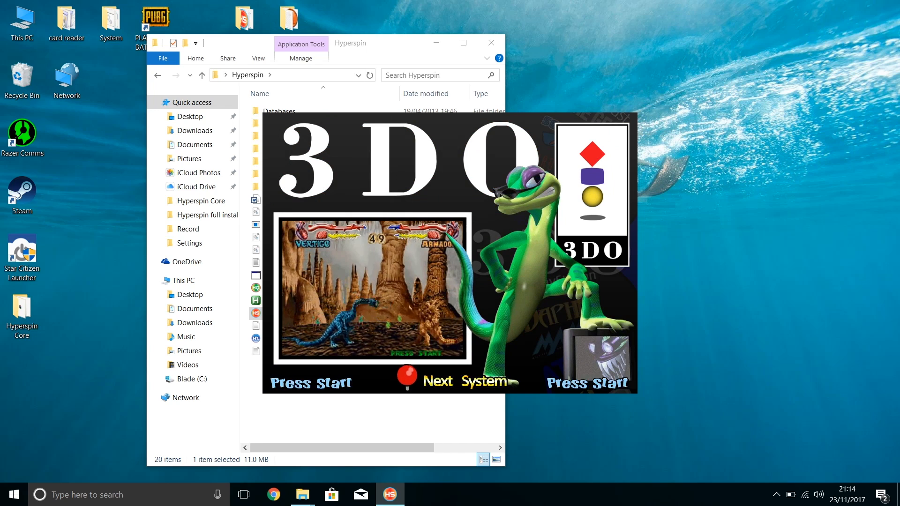
key("Down")
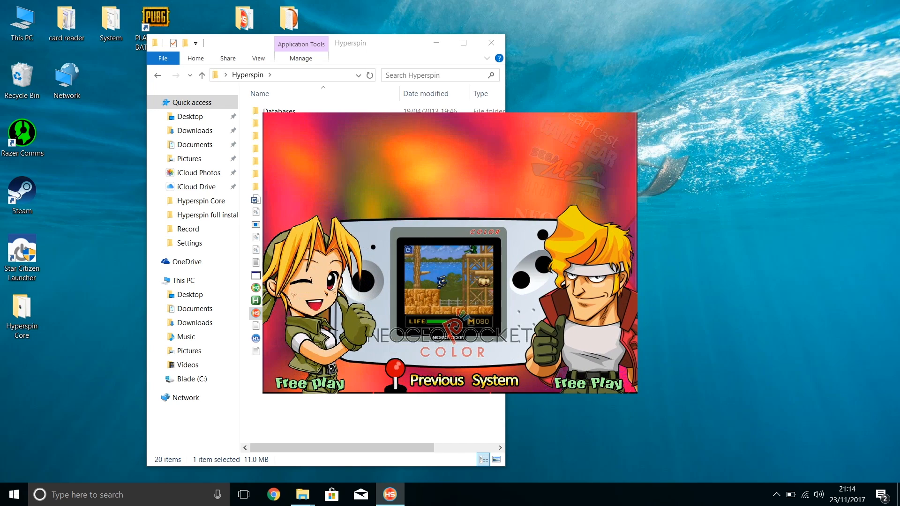
key("Down")
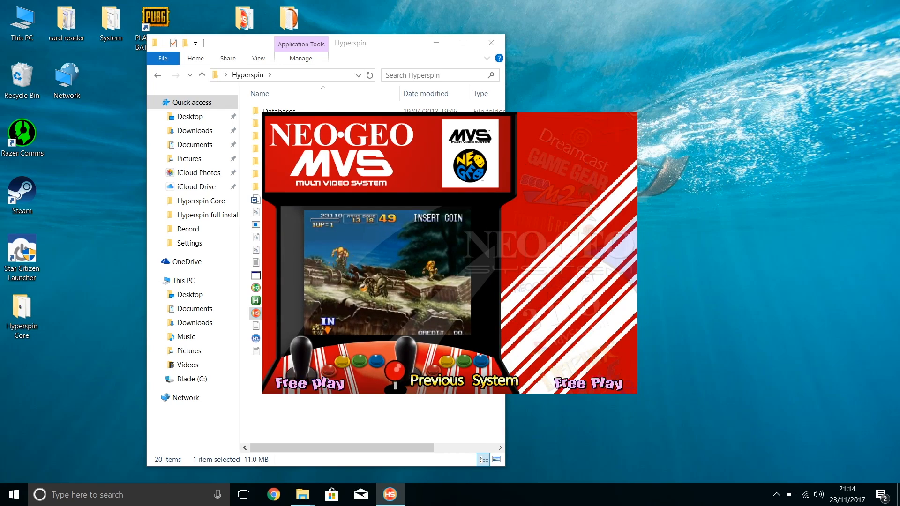
key("Down")
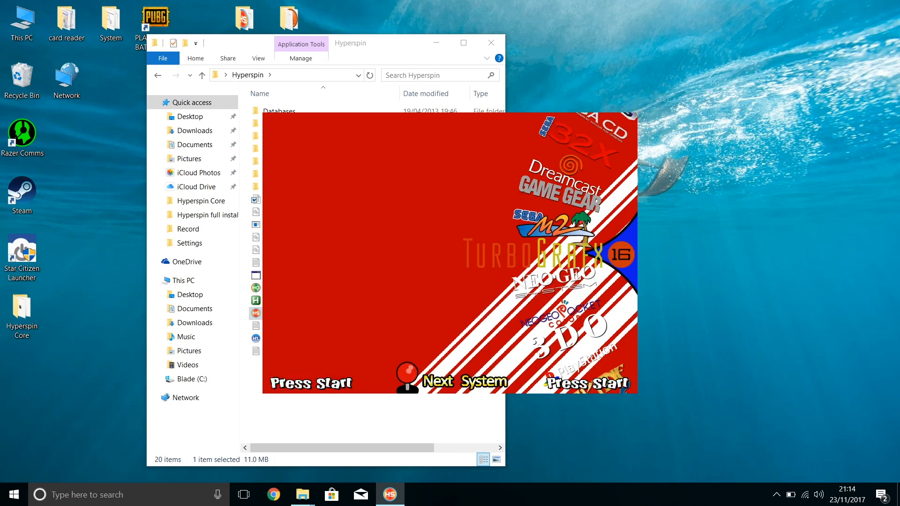